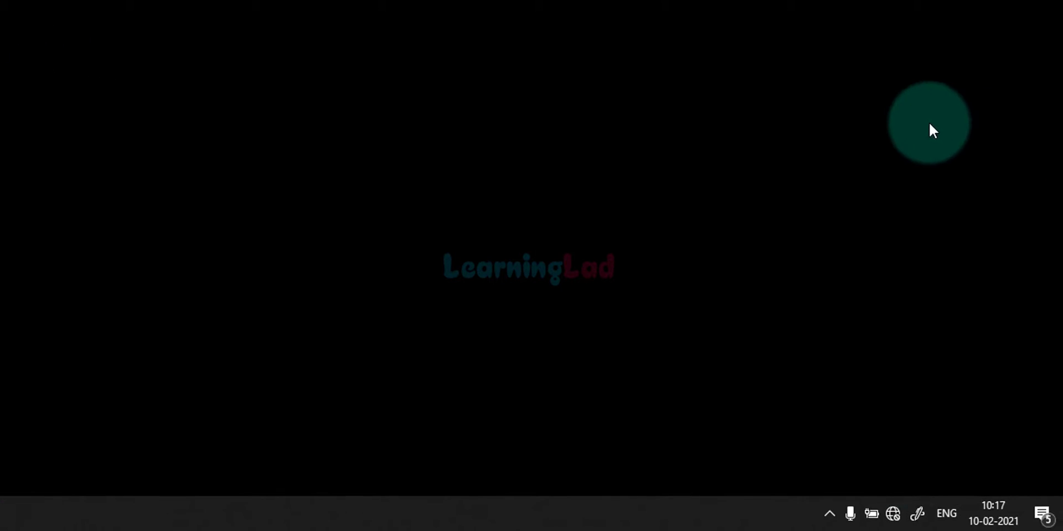
# Check the PC's current Wi-Fi connection in the network list
pyautogui.click(885, 513)
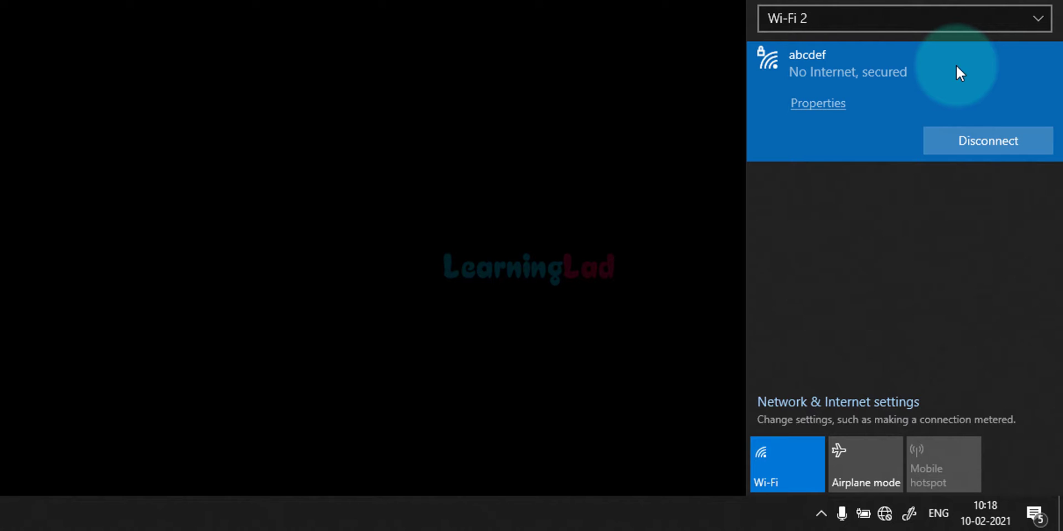
pyautogui.press('Escape')
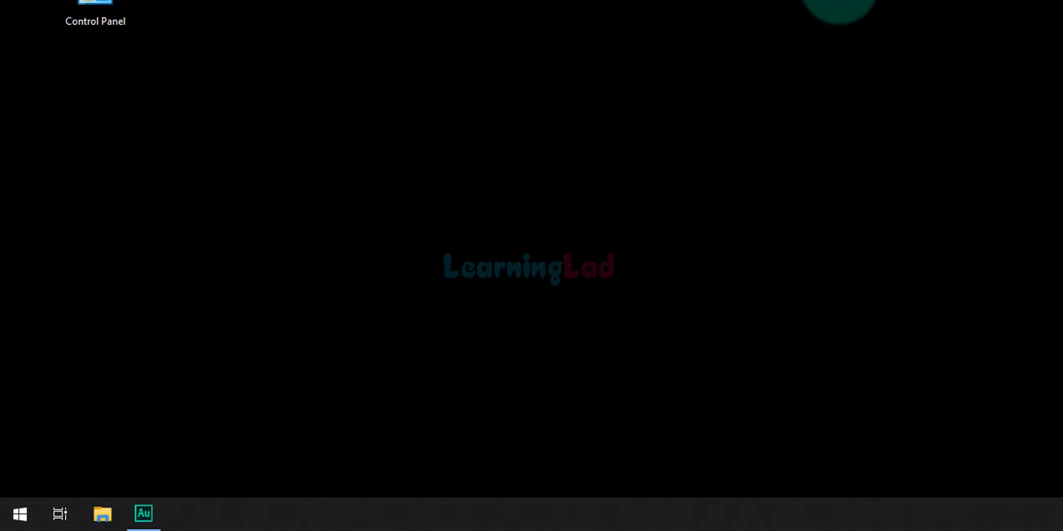
# Find the system settings for adding, editing or removing other users and start adding someone else to this PC
pyautogui.click(17, 512)
pyautogui.write('add')
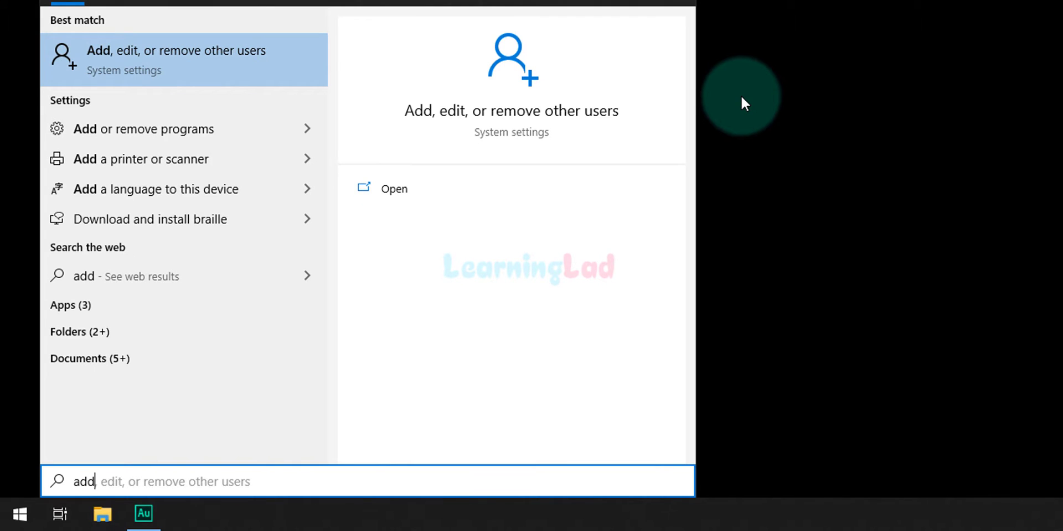
pyautogui.click(232, 81)
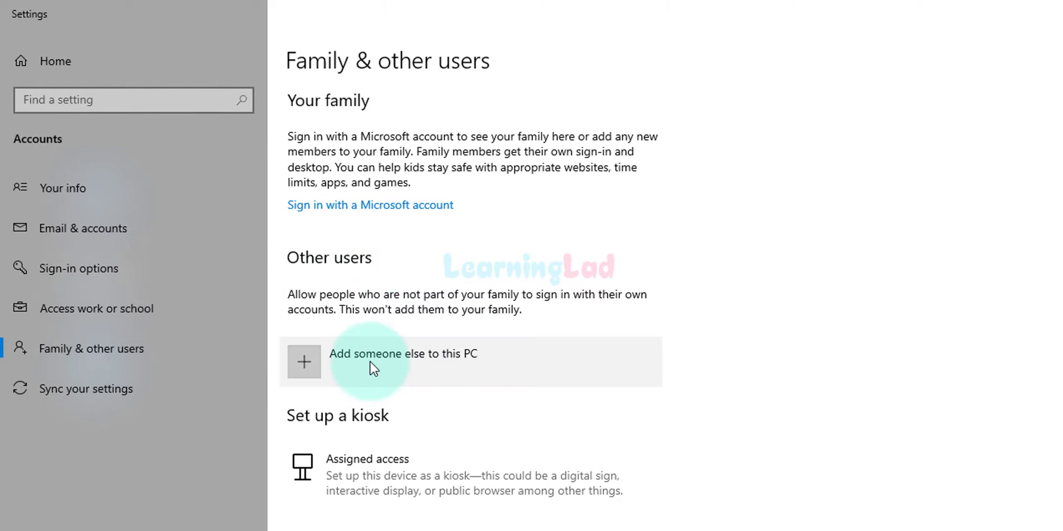
pyautogui.click(569, 372)
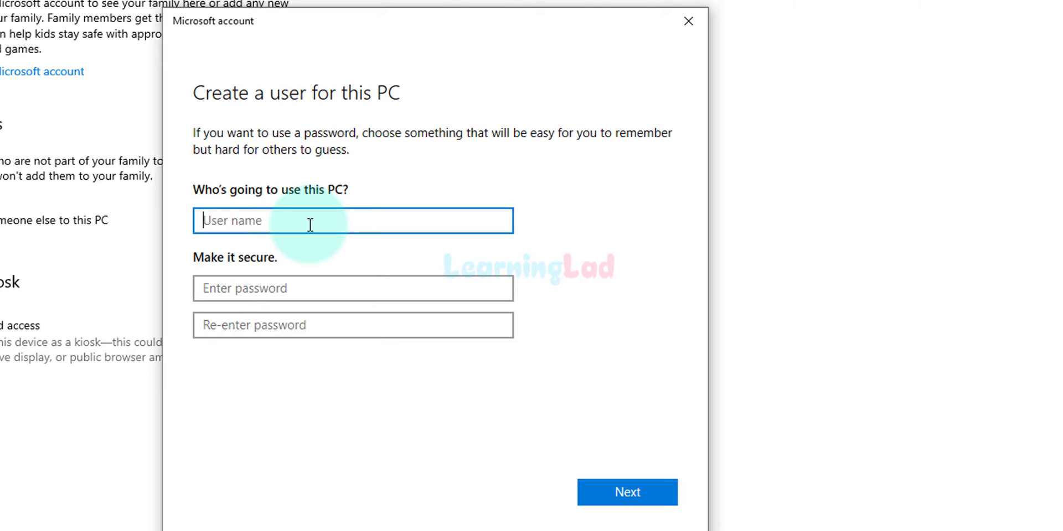
# Give the new local user the user name myipad, then enter and re-enter the account password
pyautogui.write('myipad')
pyautogui.click(298, 278)
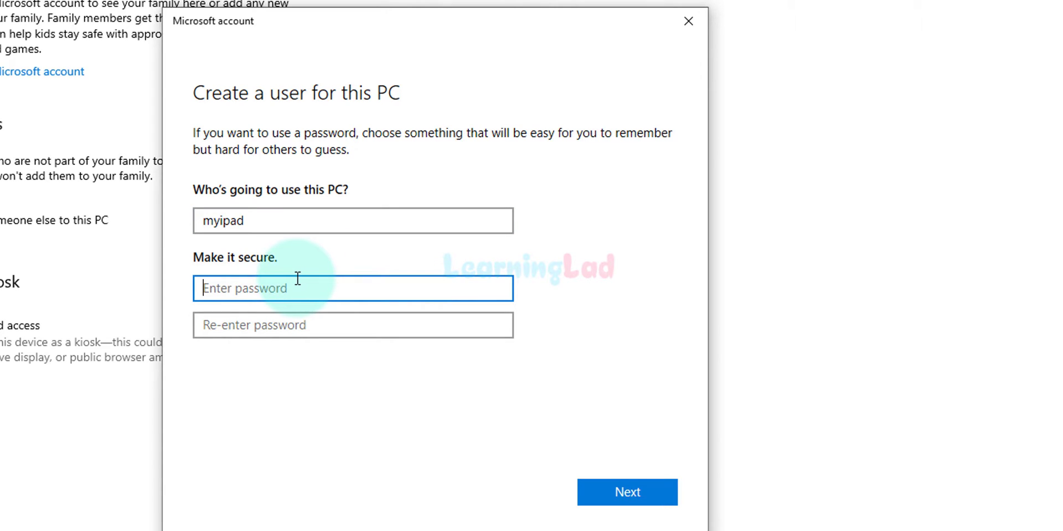
pyautogui.write('*******')
pyautogui.click(295, 320)
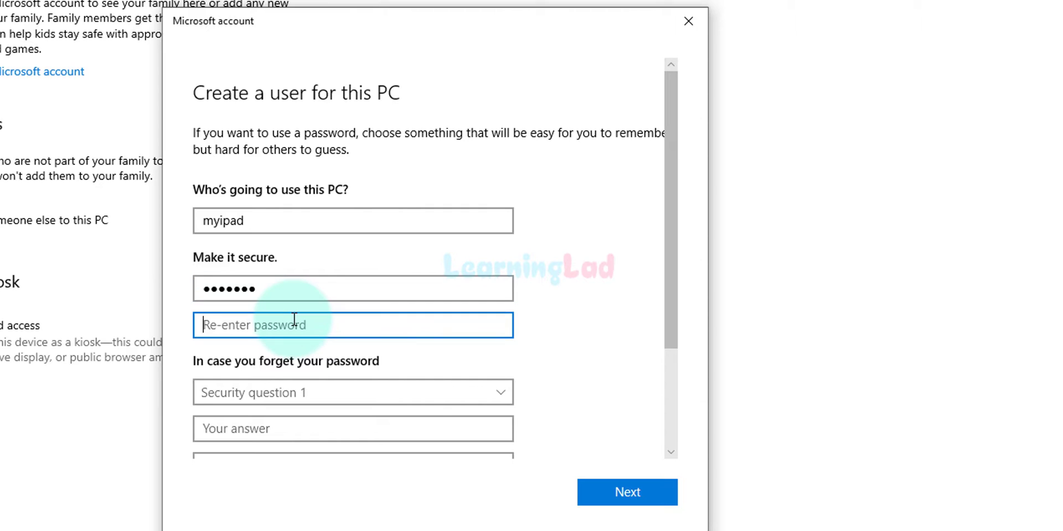
pyautogui.write('*******')
pyautogui.click(589, 353)
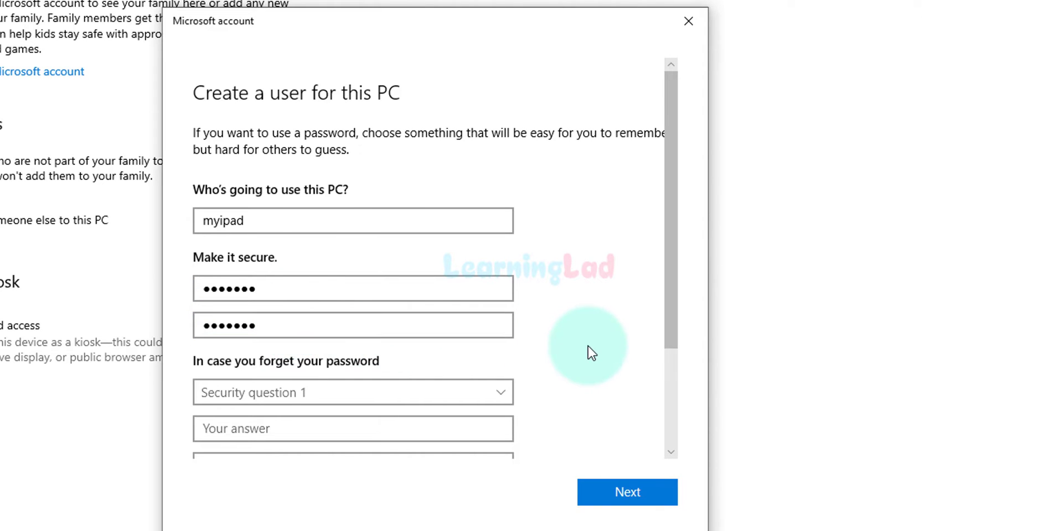
# Choose the first pet's name and the birth city as security questions 1 and 2, and enter an answer to each
pyautogui.scroll(-3, 591, 352)
pyautogui.click(479, 272)
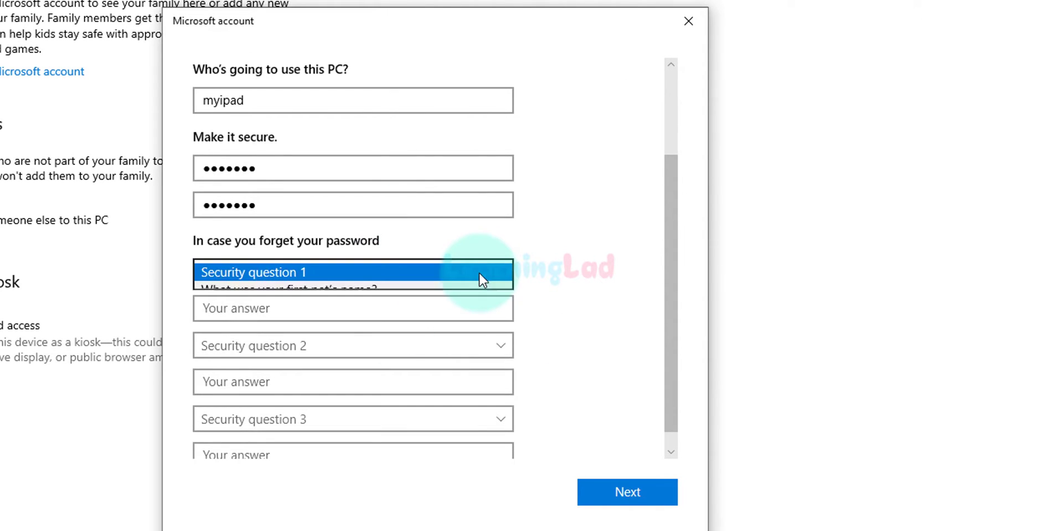
pyautogui.click(397, 289)
pyautogui.press('Tab')
pyautogui.write('a')
pyautogui.click(416, 345)
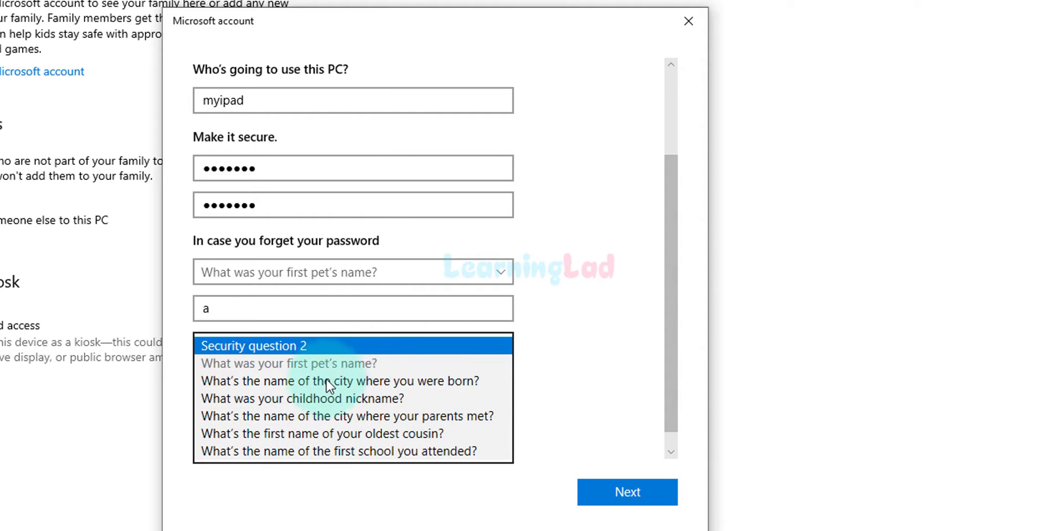
pyautogui.click(301, 380)
pyautogui.click(368, 390)
pyautogui.write('a')
pyautogui.click(579, 330)
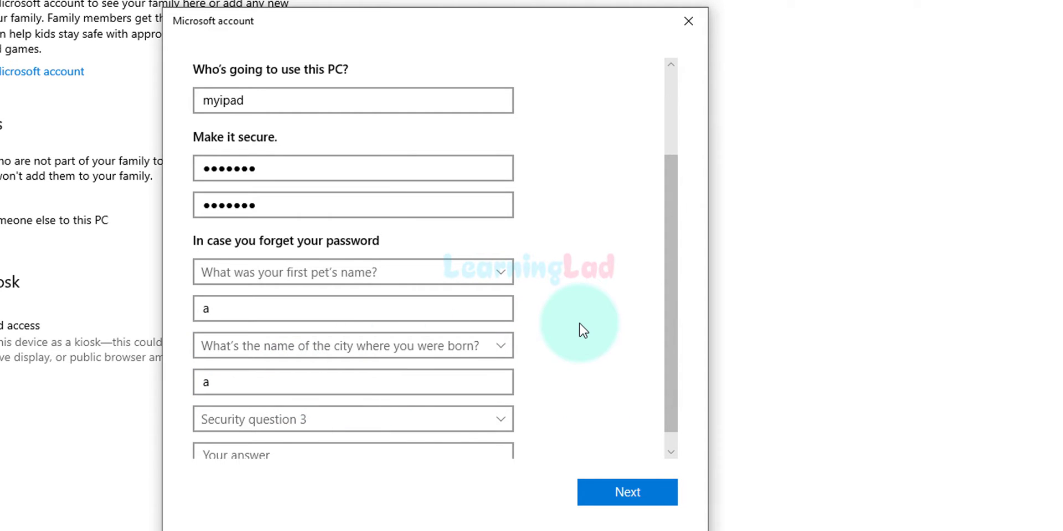
# Choose the third security question, enter its answer and create the myipad user
pyautogui.scroll(-1, 579, 330)
pyautogui.click(397, 394)
pyautogui.click(349, 449)
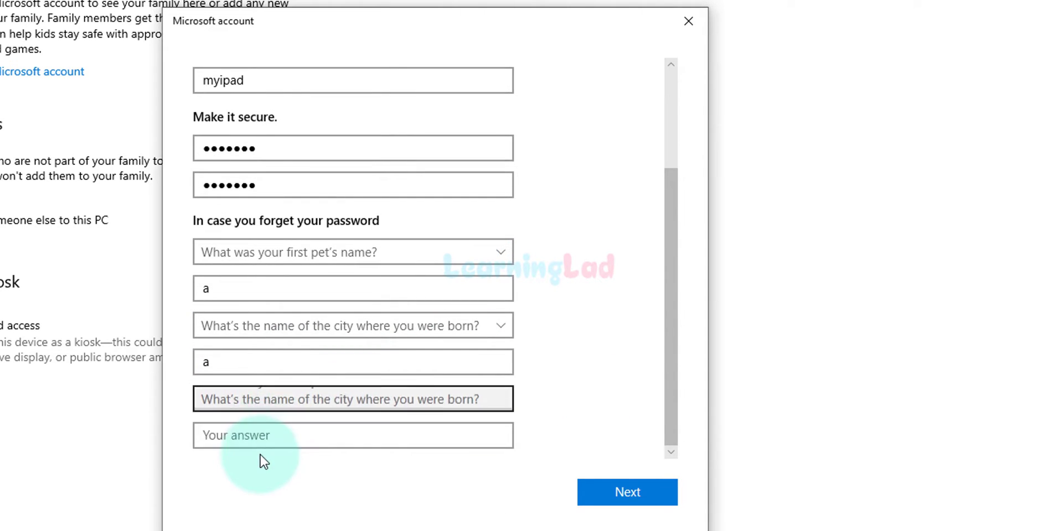
pyautogui.click(254, 436)
pyautogui.write('a')
pyautogui.scroll(3, 609, 429)
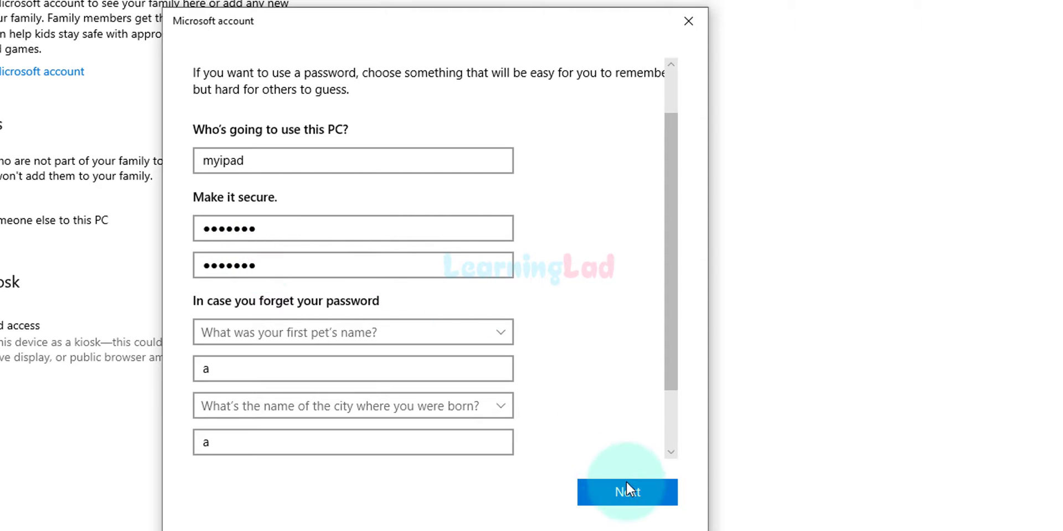
pyautogui.click(626, 498)
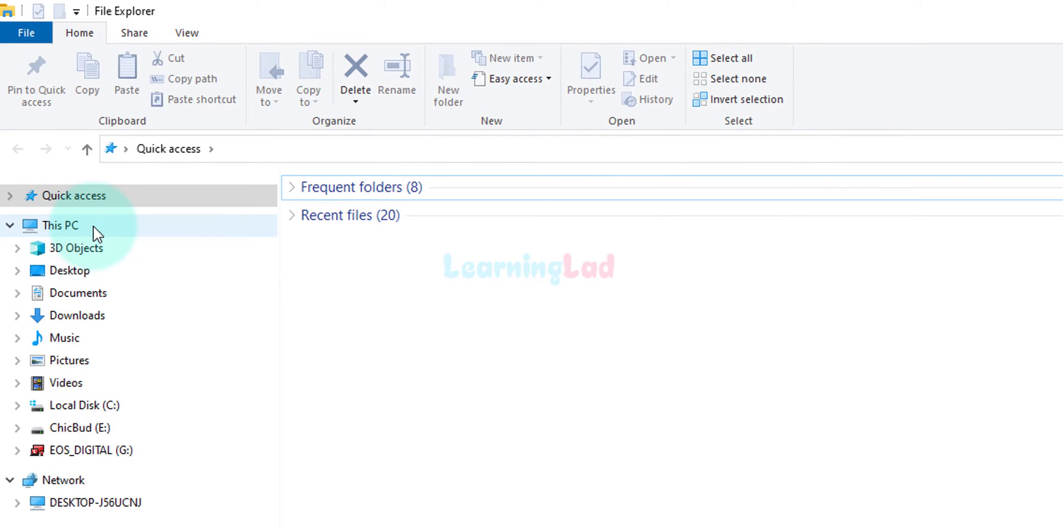
# View the sharing properties of the ChicBud (E:) drive under This PC and close them without changes
pyautogui.click(93, 226)
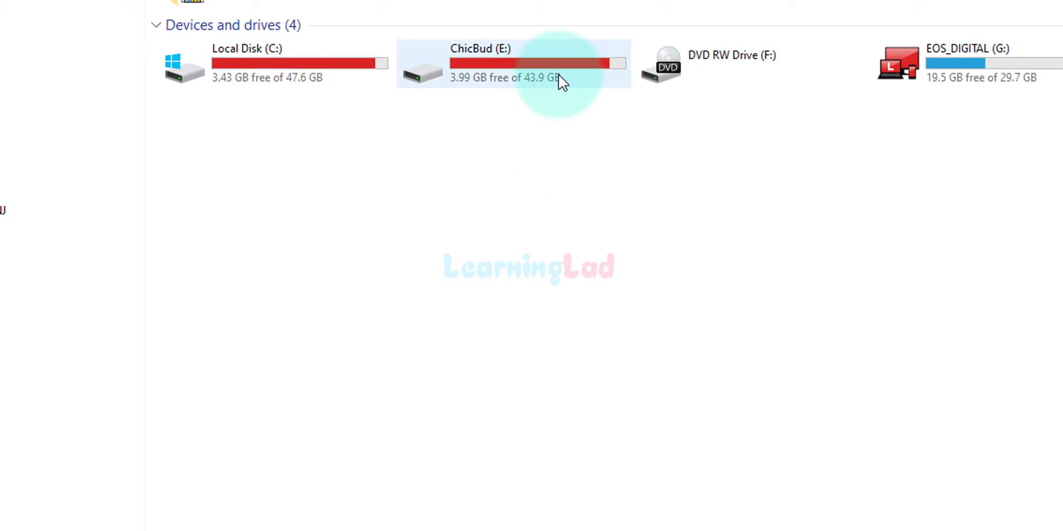
pyautogui.click(558, 74)
pyautogui.rightClick(550, 83)
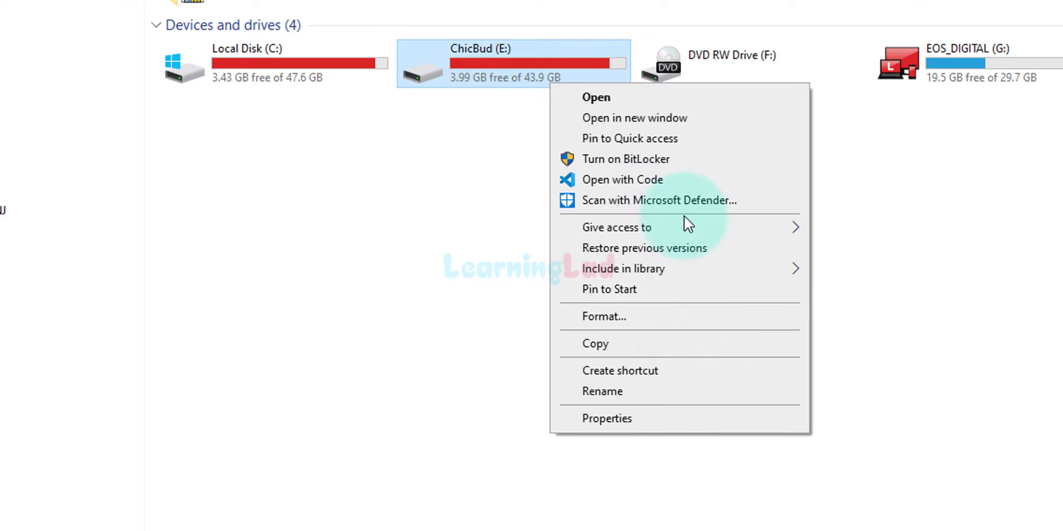
pyautogui.click(675, 419)
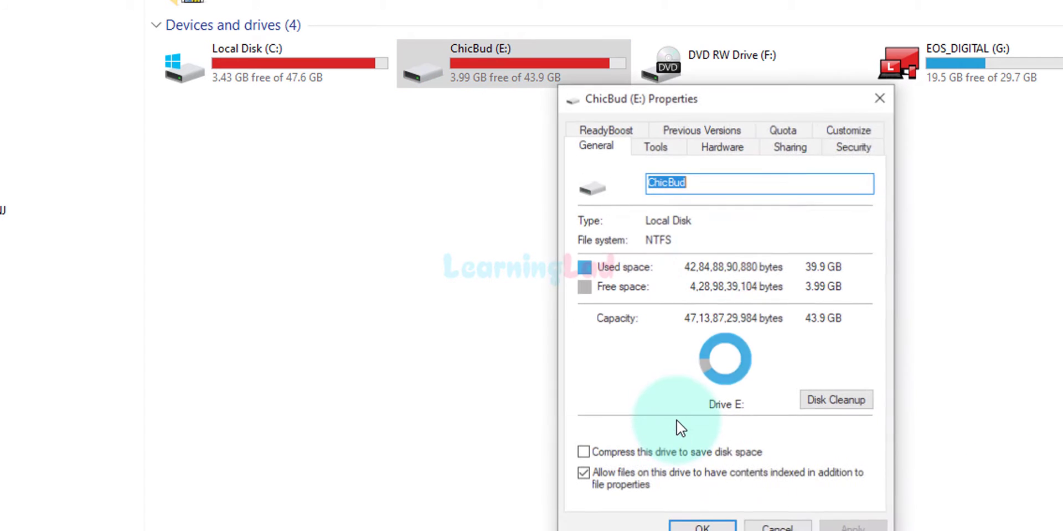
pyautogui.click(805, 145)
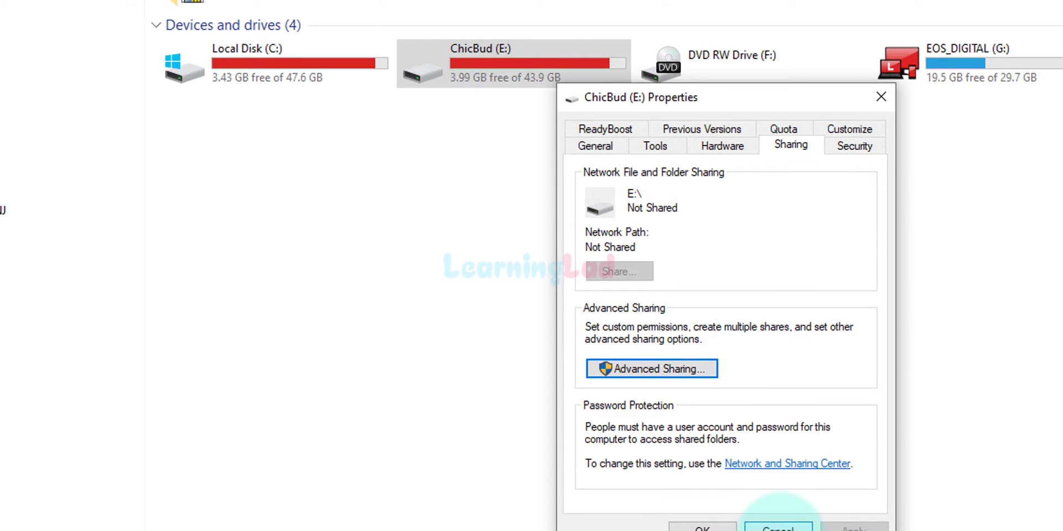
pyautogui.click(778, 526)
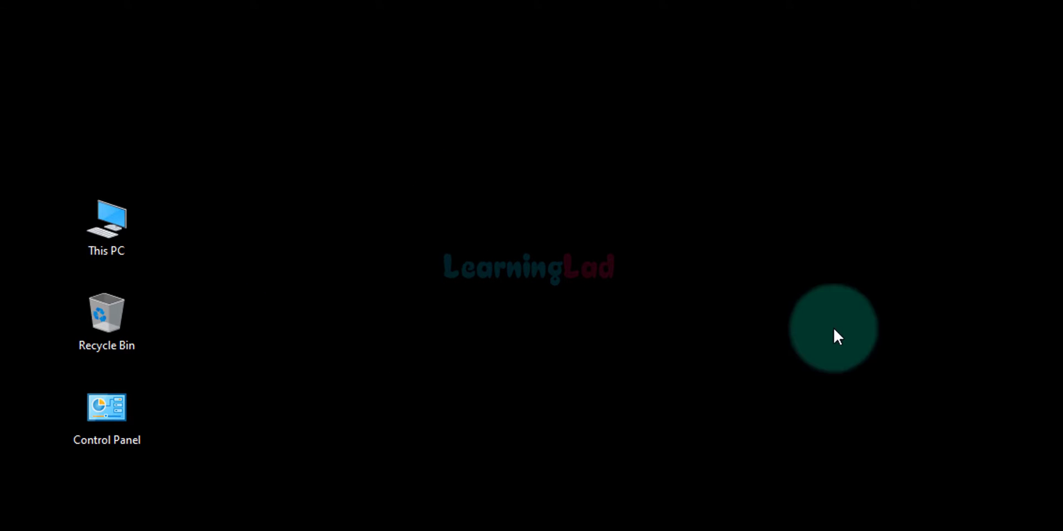
# Create a new folder named My Ipad Data on the desktop
pyautogui.rightClick(454, 222)
pyautogui.moveTo(594, 430)
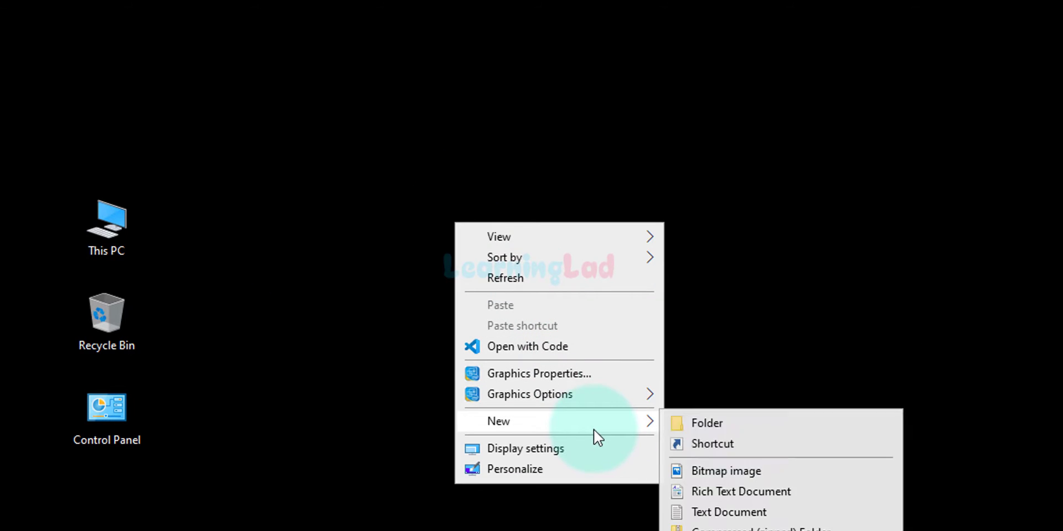
pyautogui.click(728, 428)
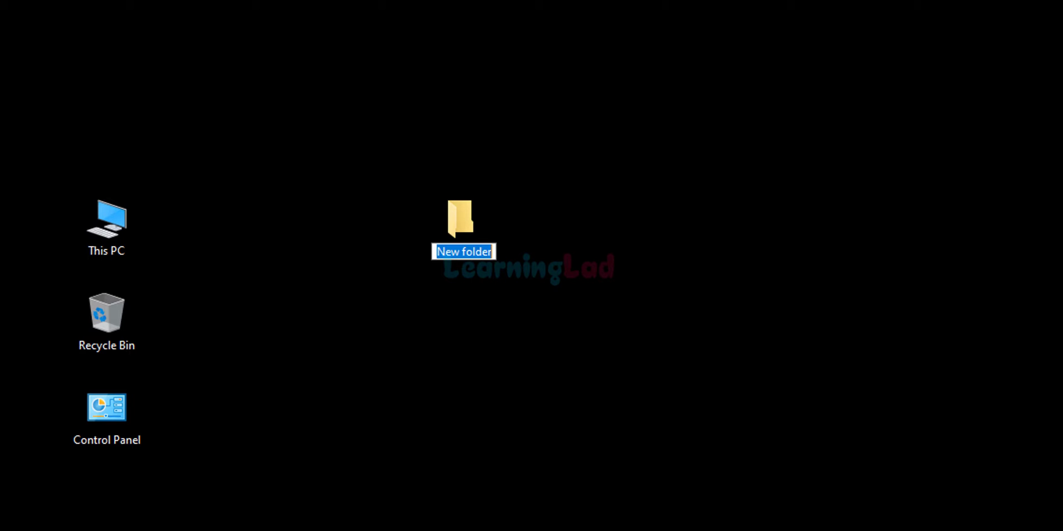
pyautogui.write('My Ipad ')
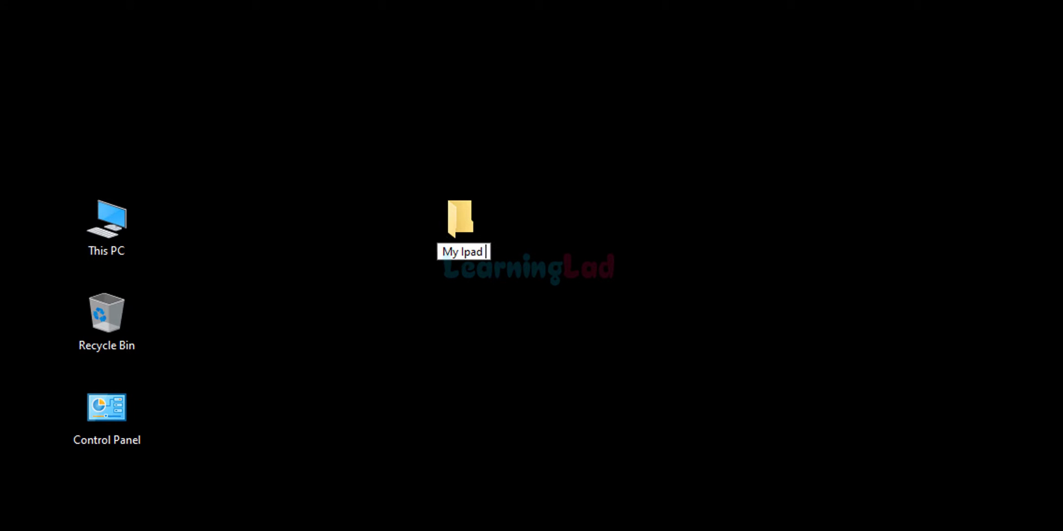
pyautogui.write('Data')
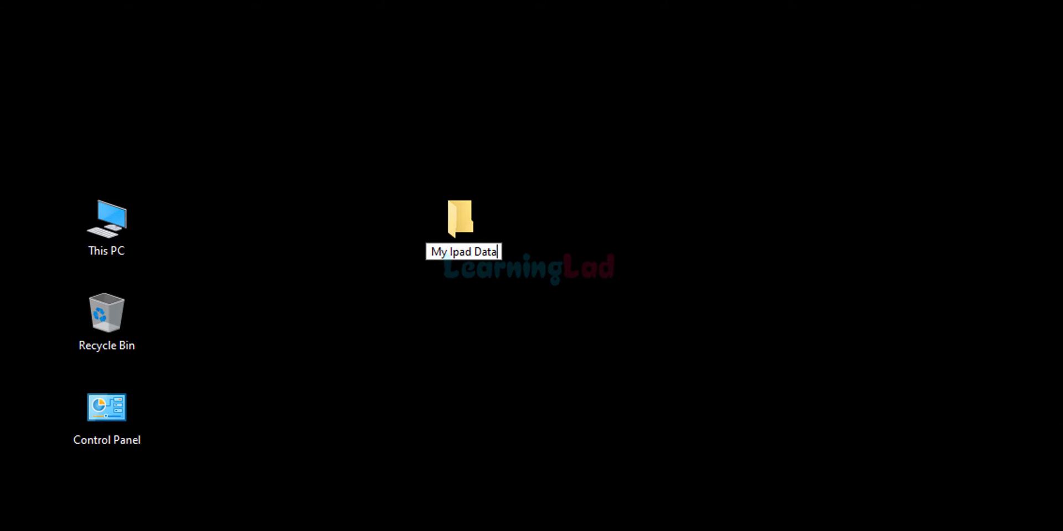
pyautogui.press('Return')
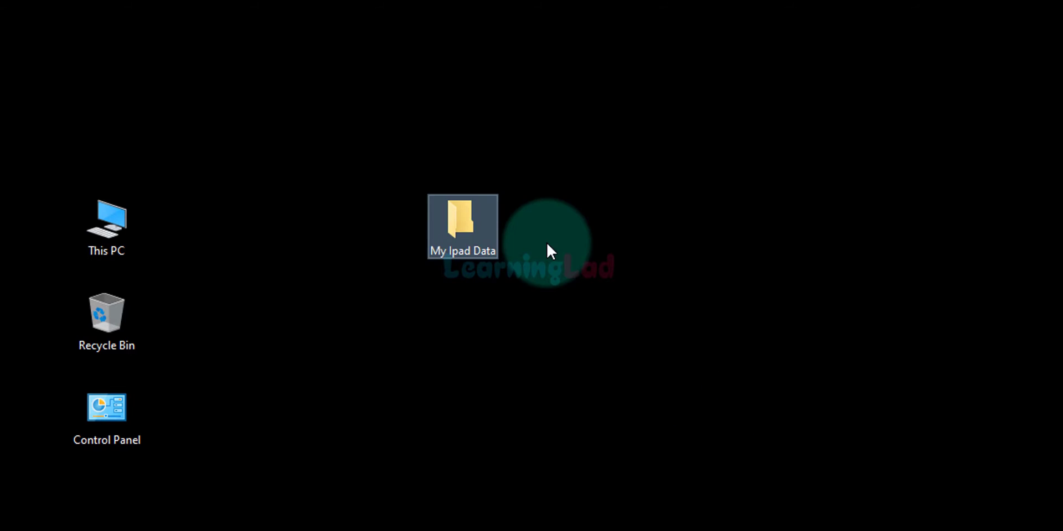
# Paste the copied screenshot PNG file into the My Ipad Data folder and display the contents as large icons
pyautogui.doubleClick(446, 227)
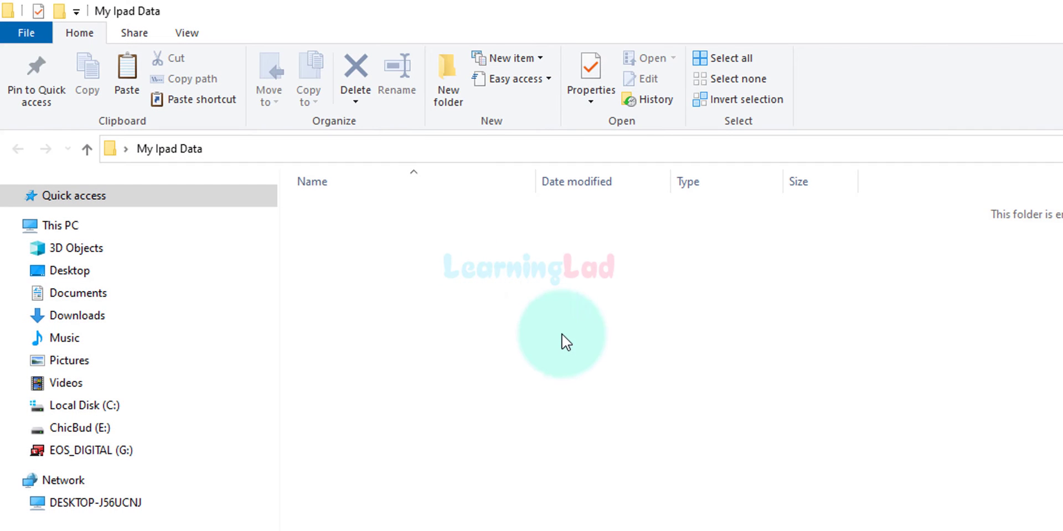
pyautogui.rightClick(562, 333)
pyautogui.click(633, 464)
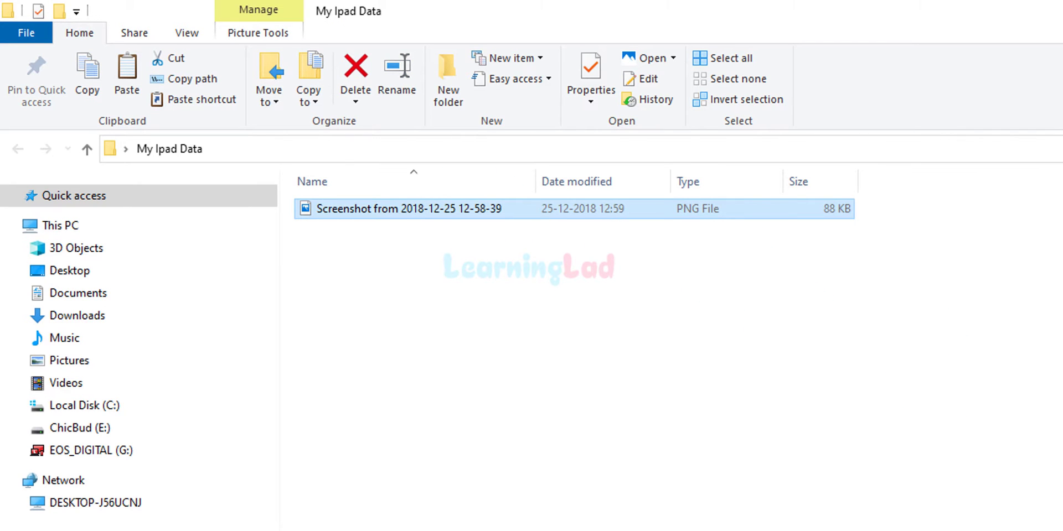
pyautogui.hotkey('ctrl', 'shift', '2')
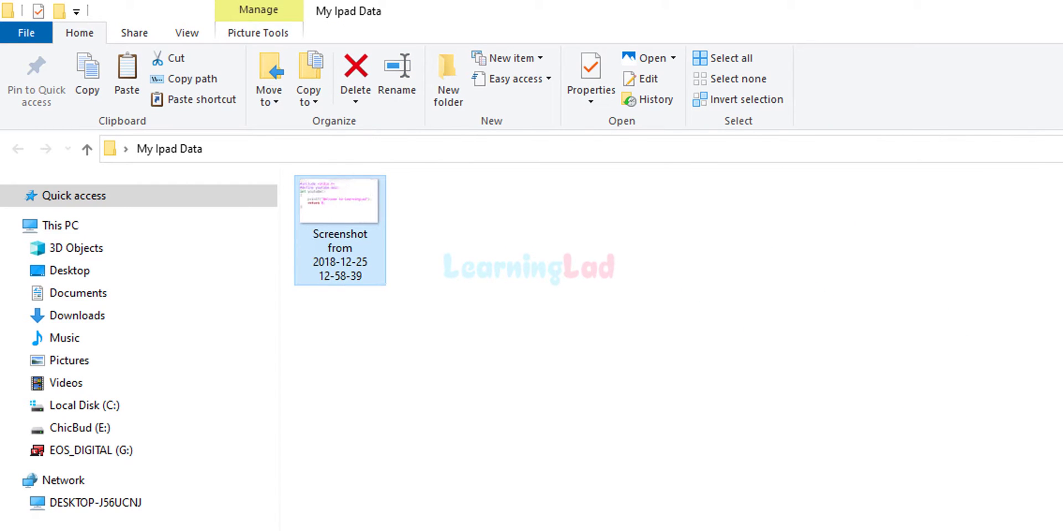
pyautogui.scroll(5, 420, 254)
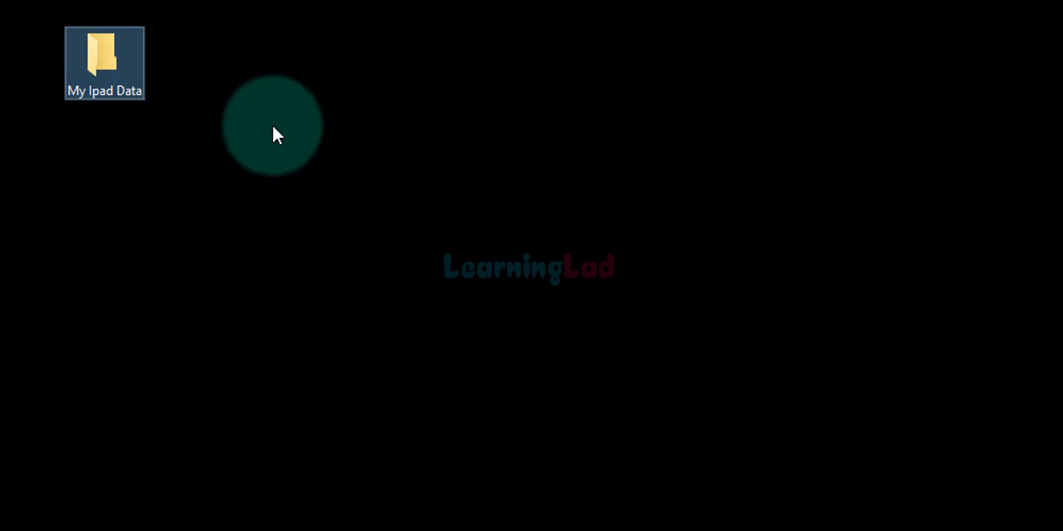
# Turn on Share this folder in the advanced sharing settings of the My Ipad Data folder
pyautogui.rightClick(122, 93)
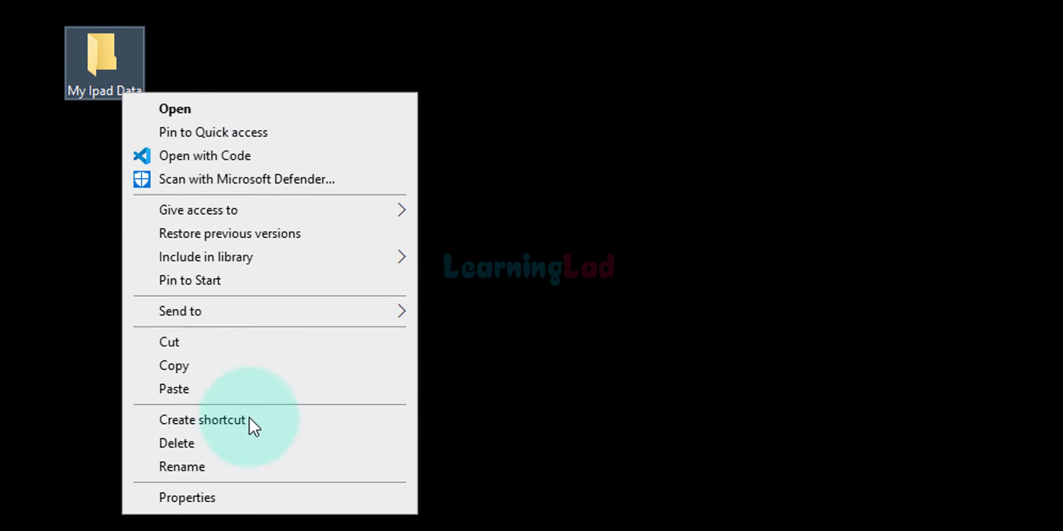
pyautogui.click(355, 499)
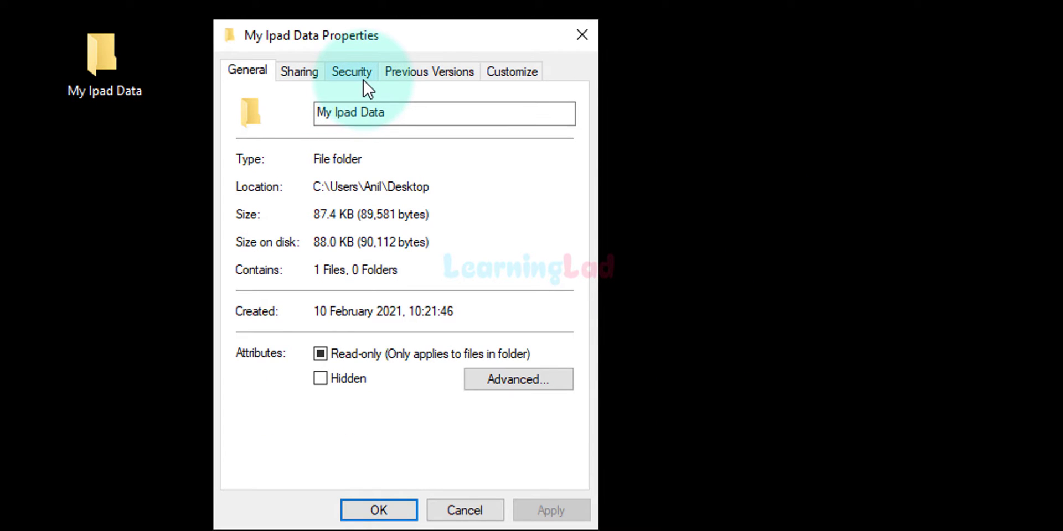
pyautogui.click(298, 79)
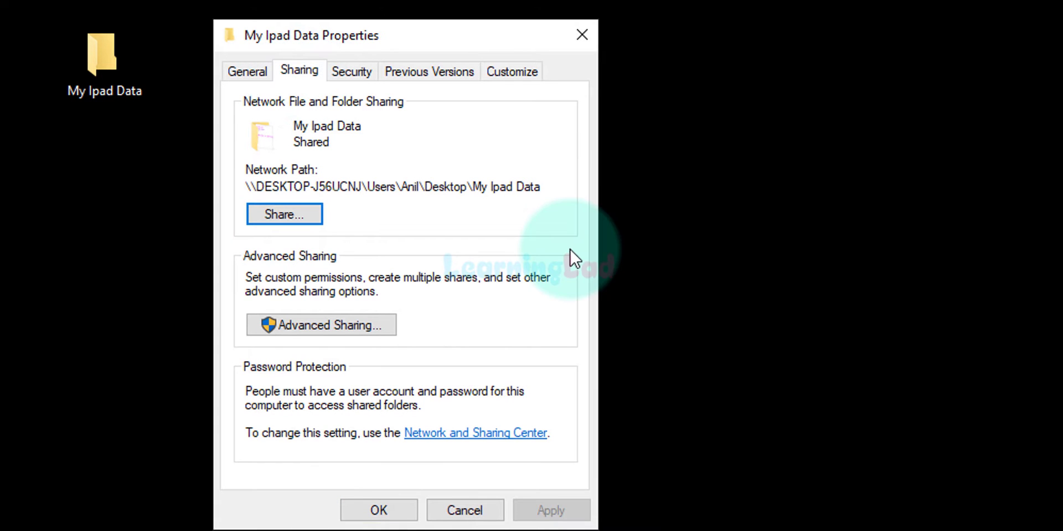
pyautogui.click(386, 333)
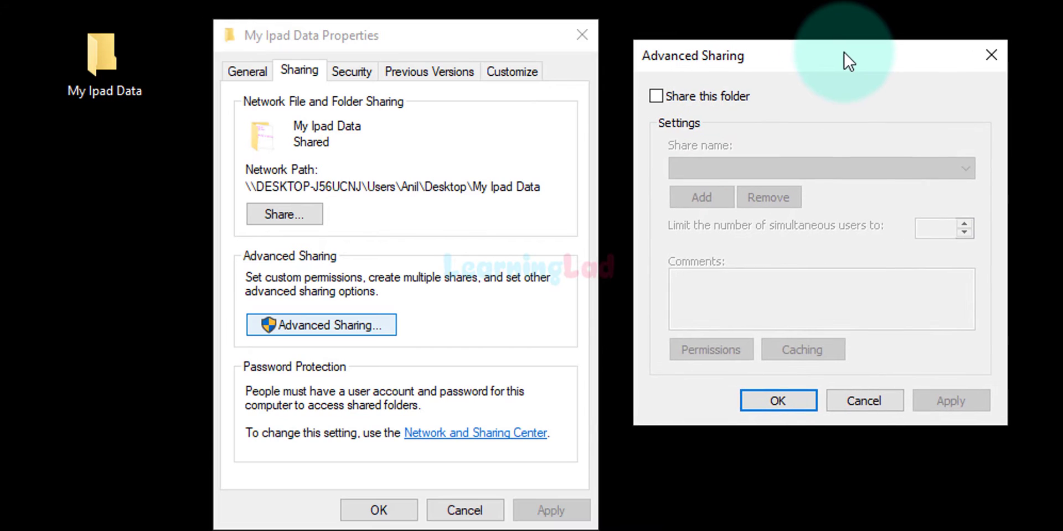
pyautogui.moveTo(846, 61); pyautogui.dragTo(843, 41)
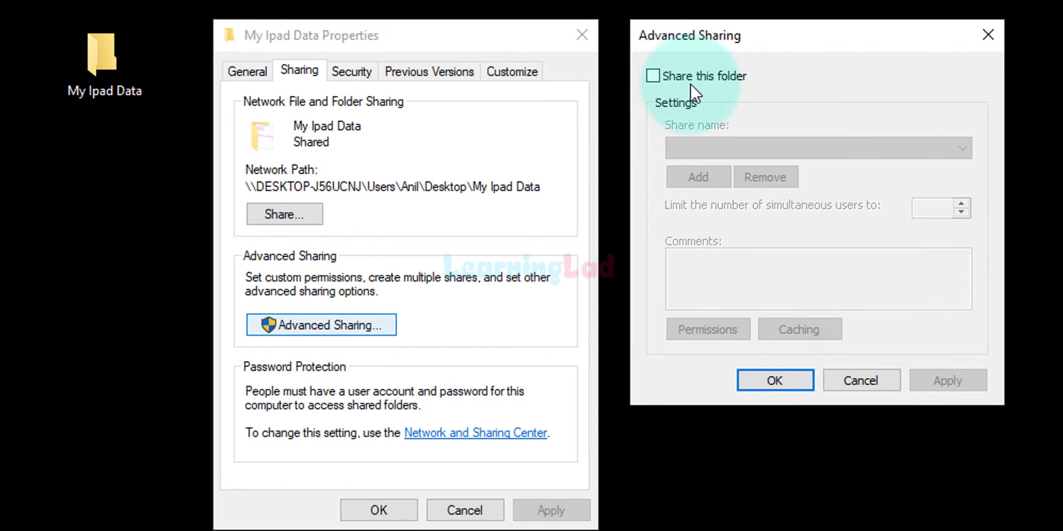
pyautogui.click(653, 77)
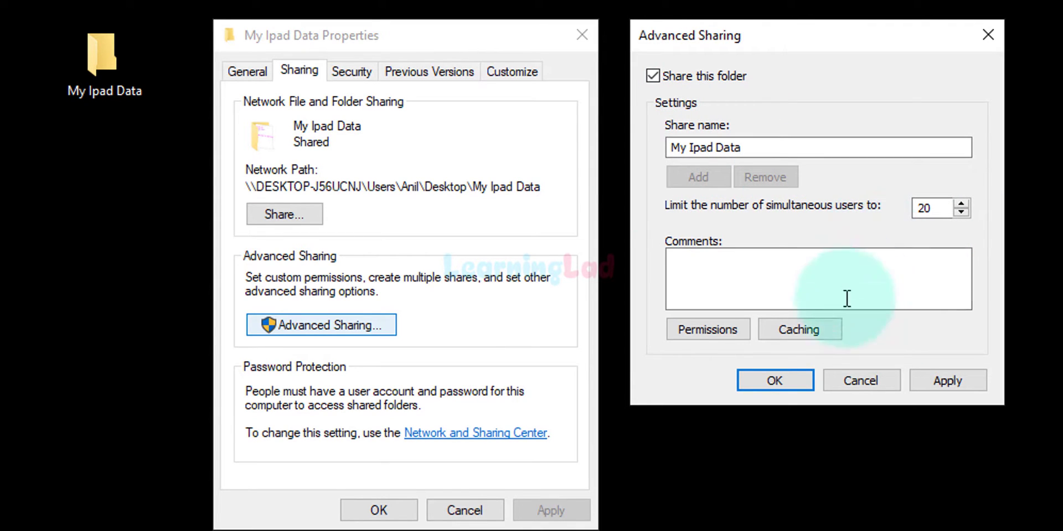
# Replace the Everyone group with the myipad user in the share permissions of the My Ipad Data folder
pyautogui.click(702, 332)
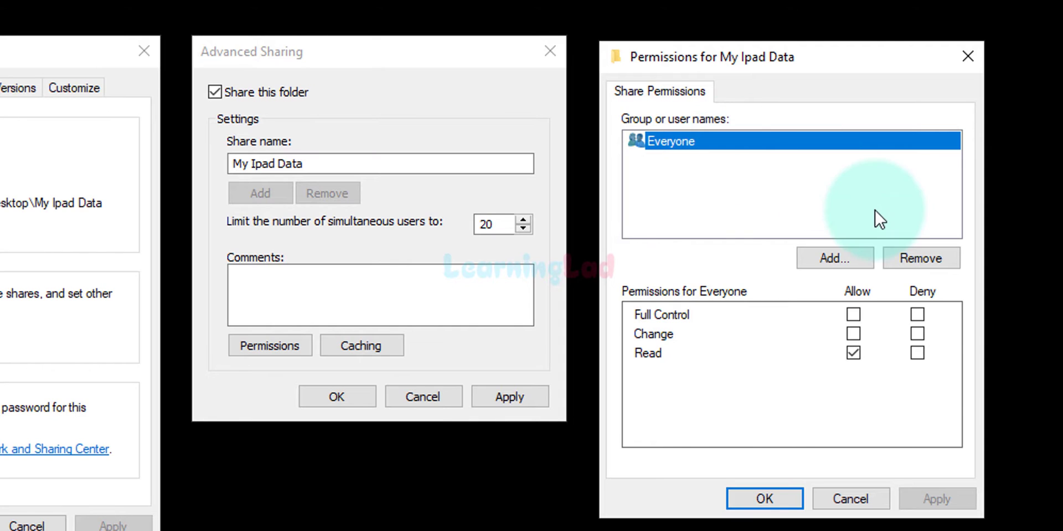
pyautogui.click(948, 265)
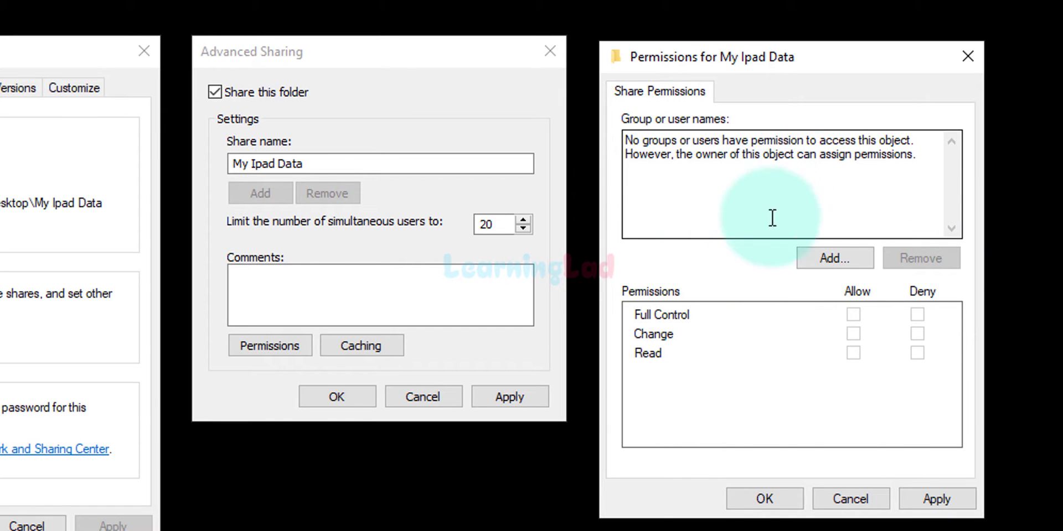
pyautogui.click(808, 260)
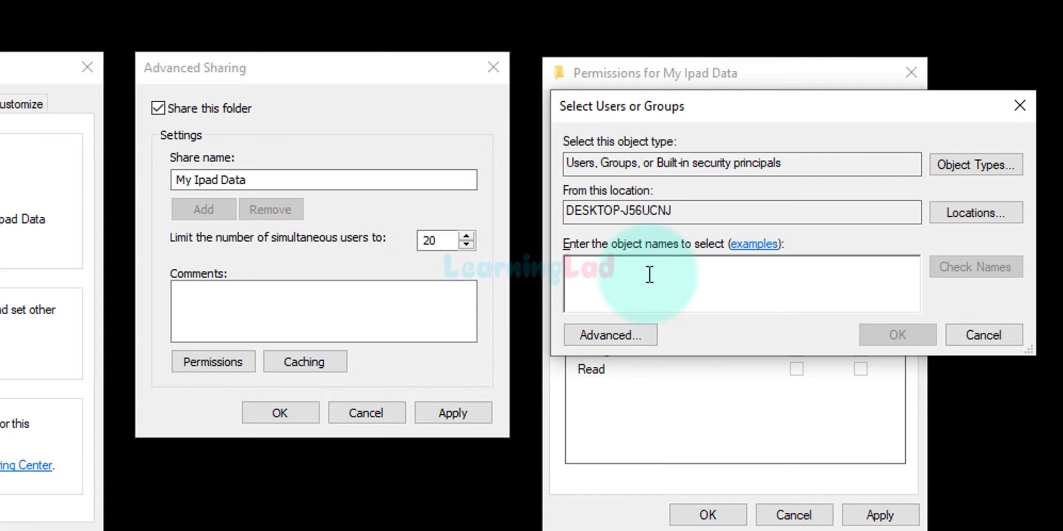
pyautogui.write('myipad')
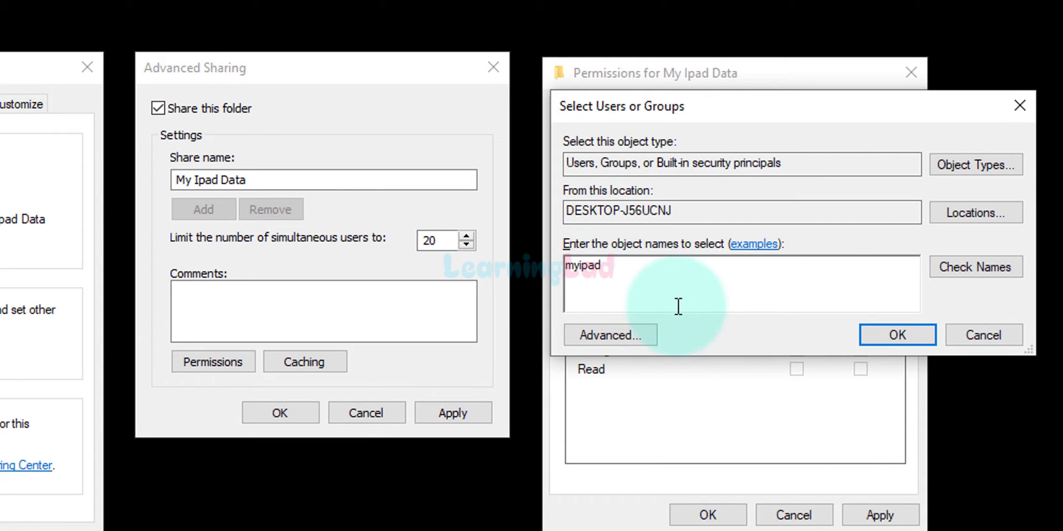
pyautogui.click(1012, 274)
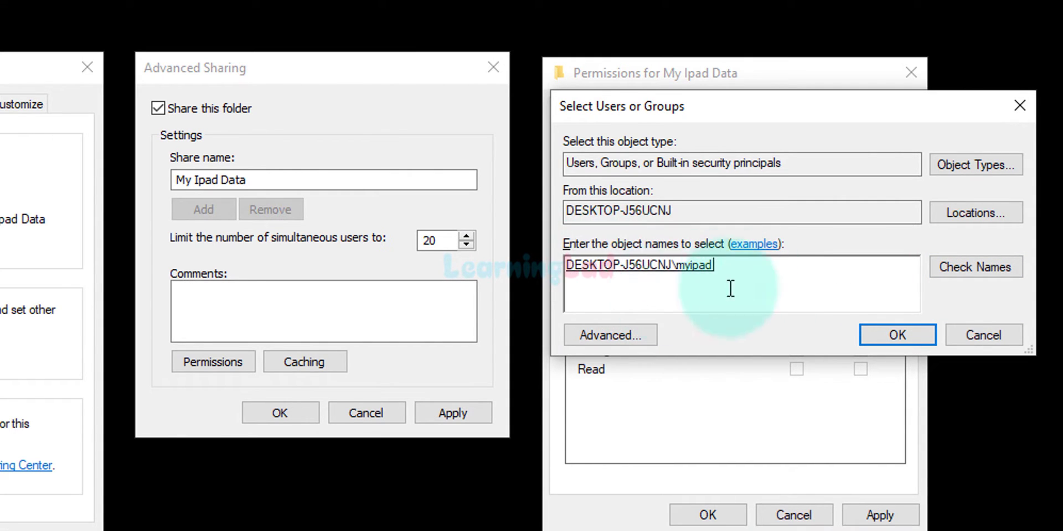
pyautogui.click(893, 342)
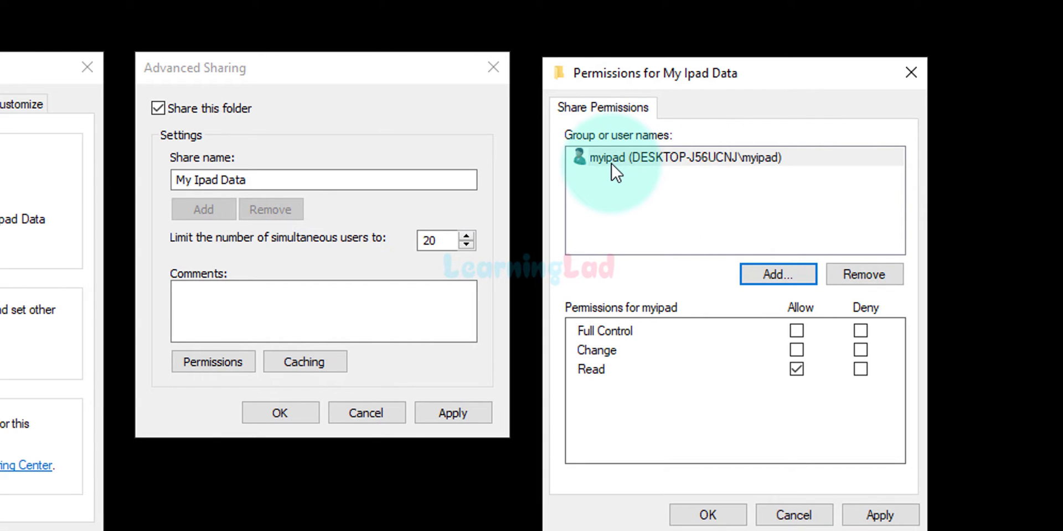
# Allow Full Control for the myipad user and apply the folder's advanced sharing settings
pyautogui.click(638, 171)
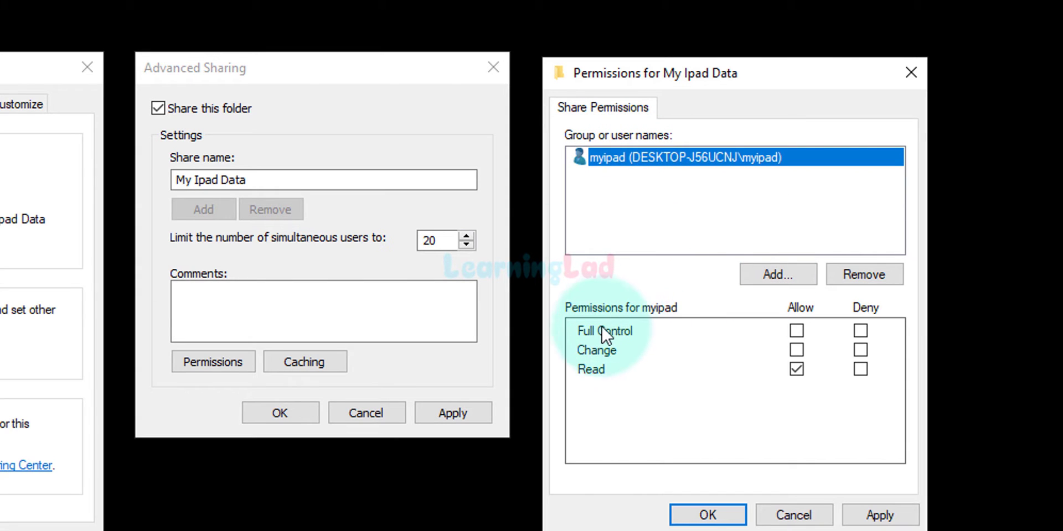
pyautogui.click(796, 330)
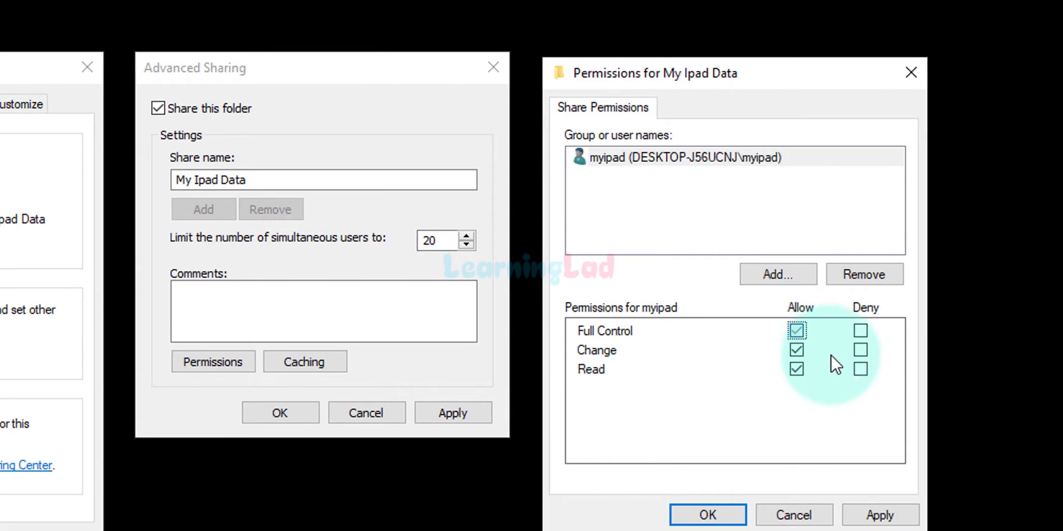
pyautogui.click(709, 514)
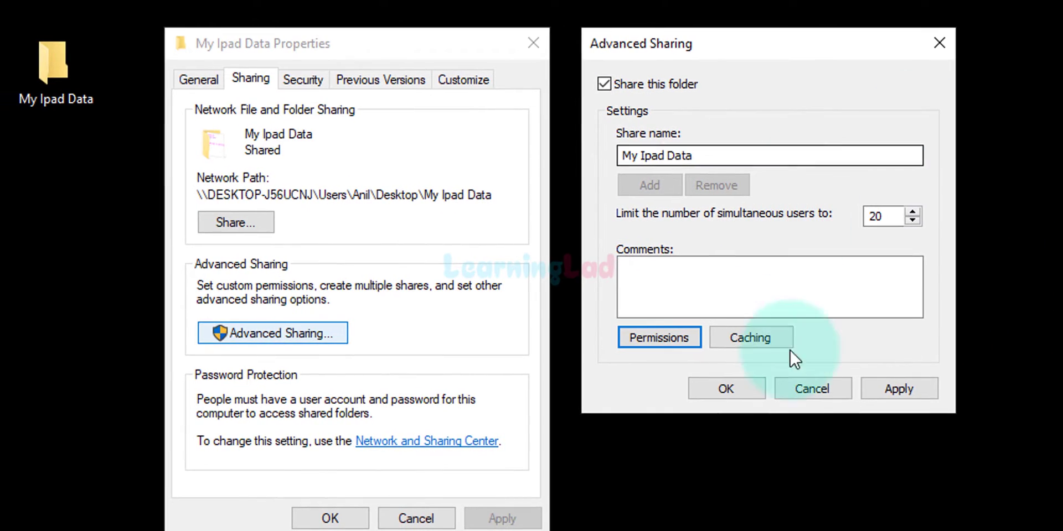
pyautogui.click(731, 390)
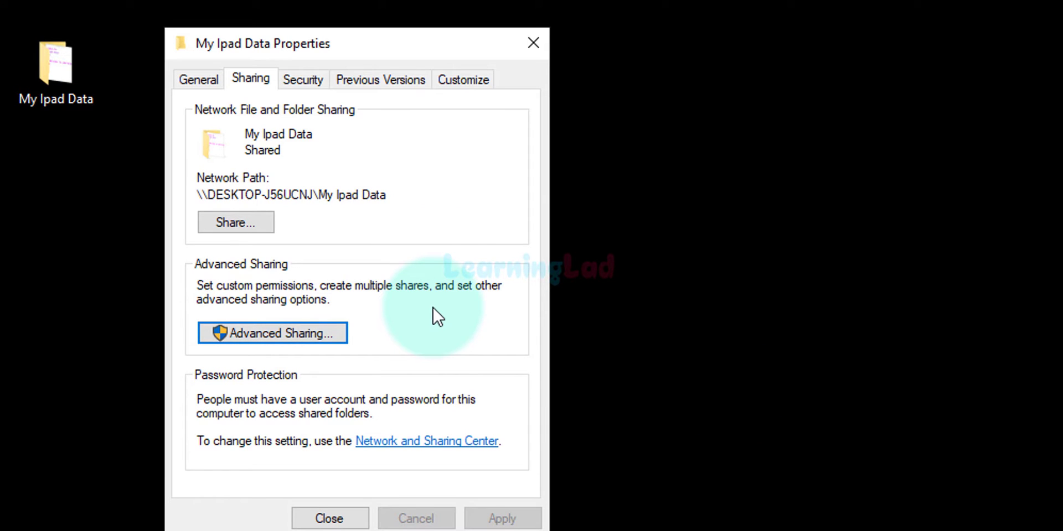
# Add the existing myipad account to the people the My Ipad Data folder is shared with over the network
pyautogui.click(268, 228)
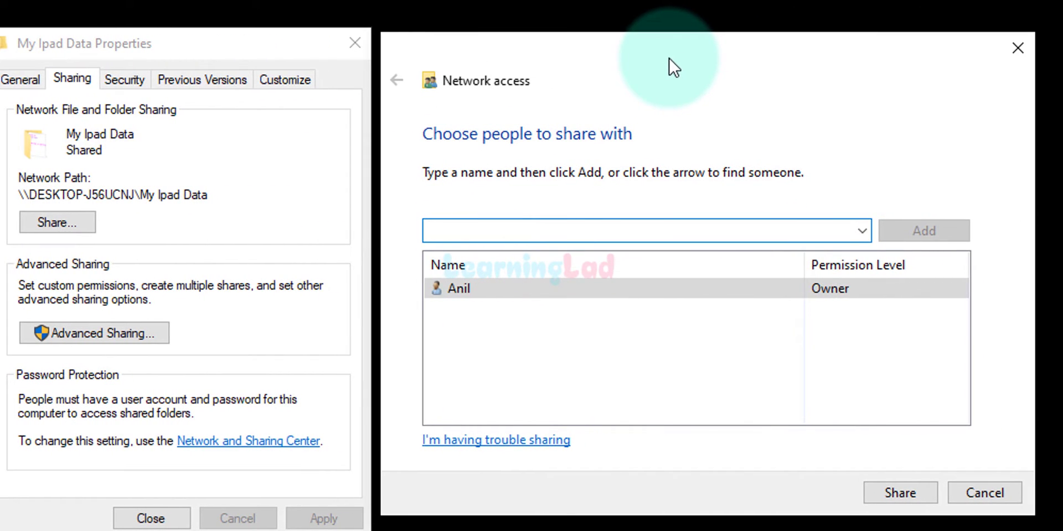
pyautogui.click(511, 247)
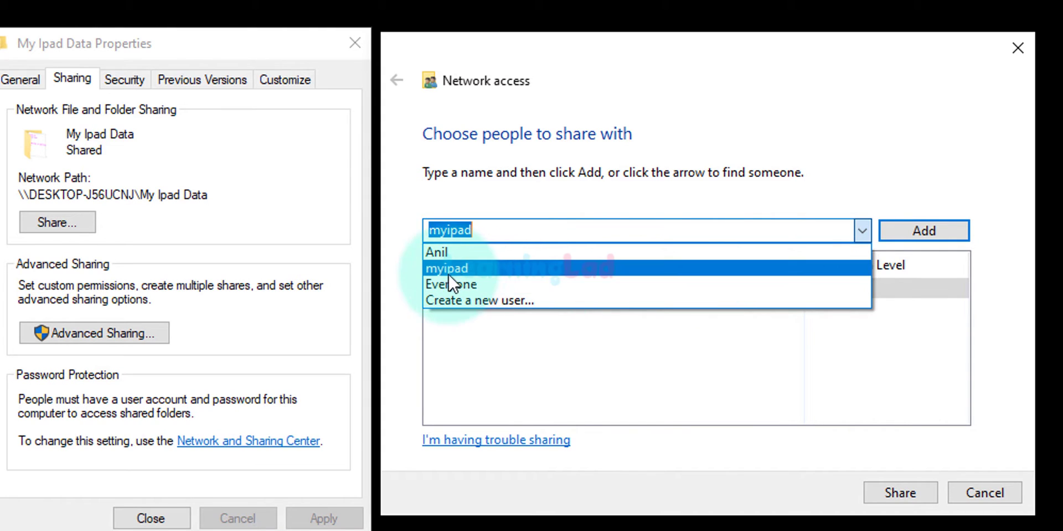
pyautogui.click(505, 269)
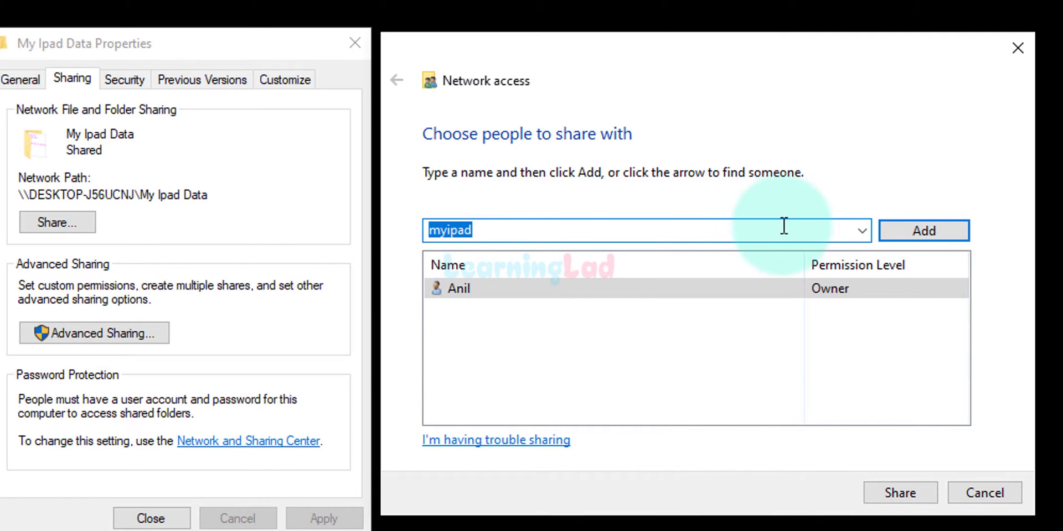
pyautogui.click(948, 227)
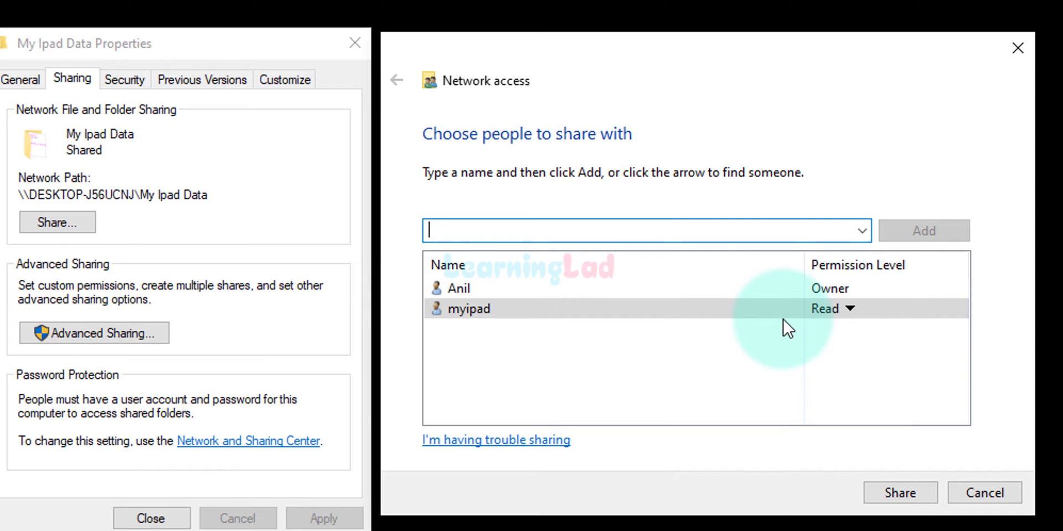
# Set myipad's permission level to Read/Write, share the folder, and close its properties
pyautogui.click(850, 308)
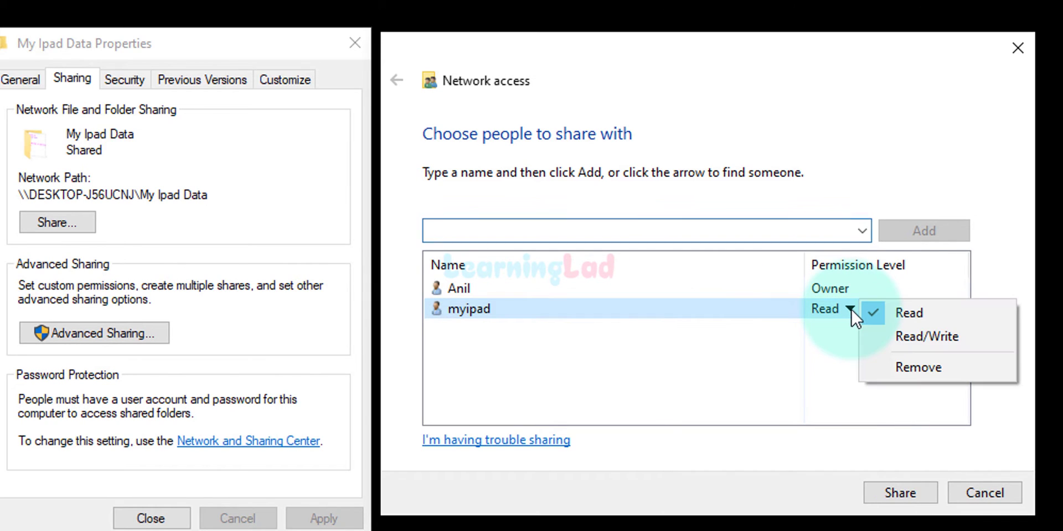
pyautogui.click(934, 346)
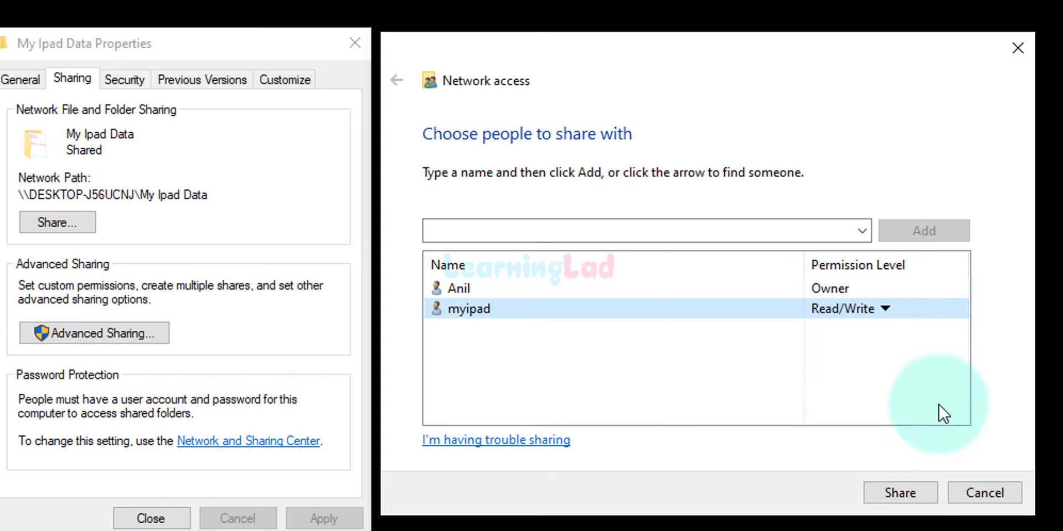
pyautogui.click(901, 493)
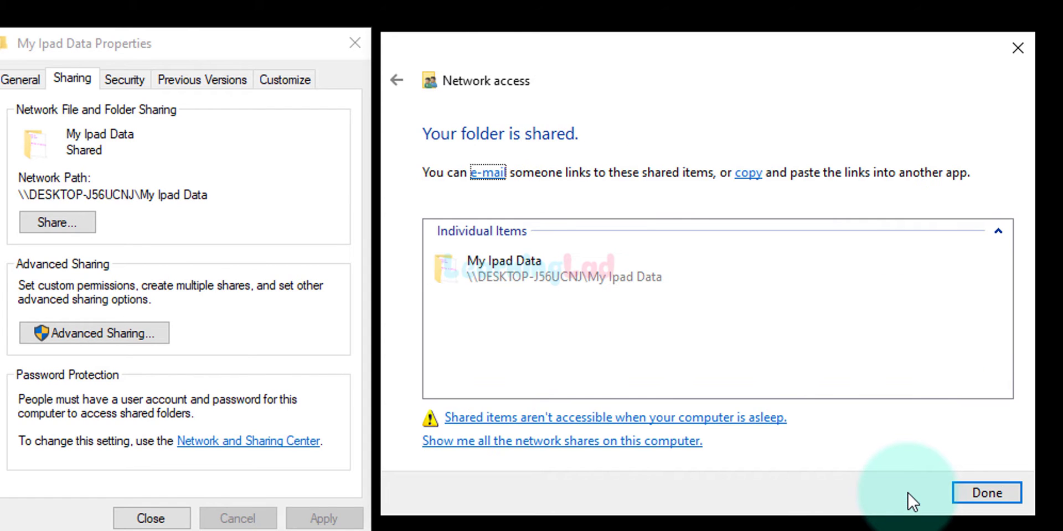
pyautogui.click(989, 491)
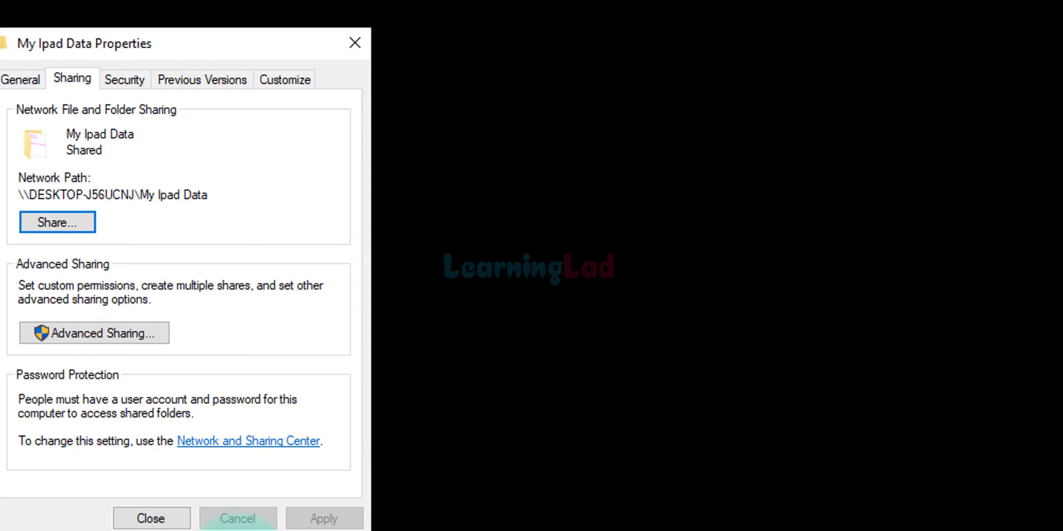
pyautogui.click(183, 523)
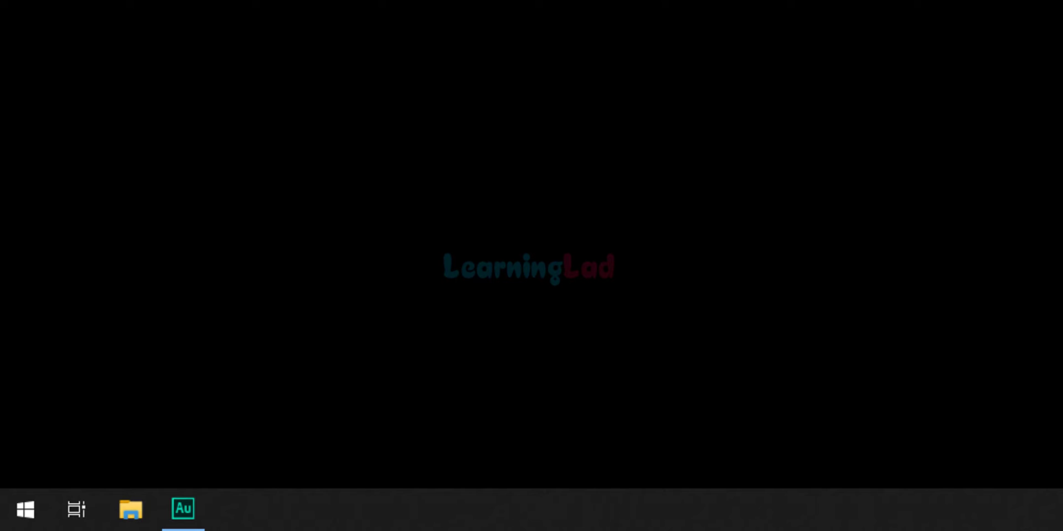
# Find and open the Network status page of the system settings
pyautogui.click(16, 510)
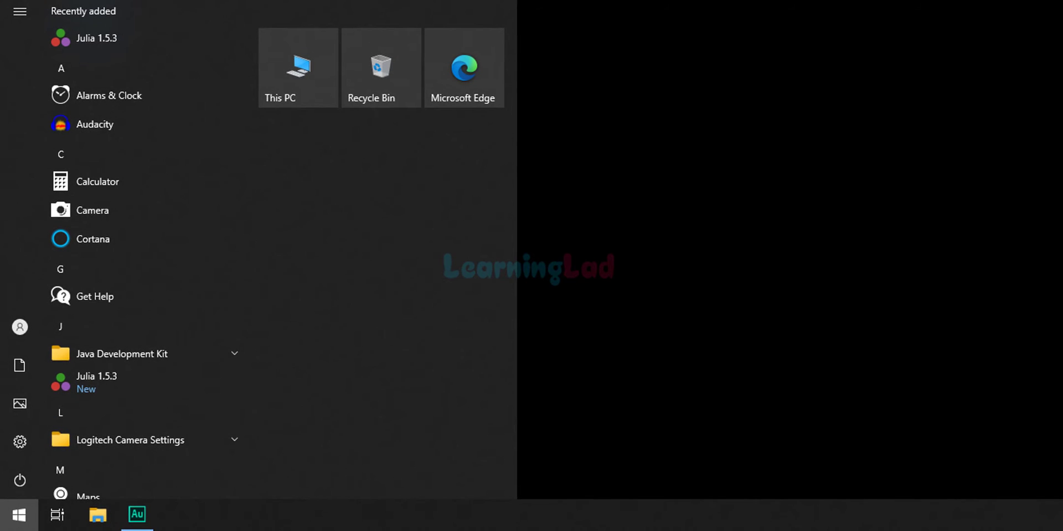
pyautogui.write('ne')
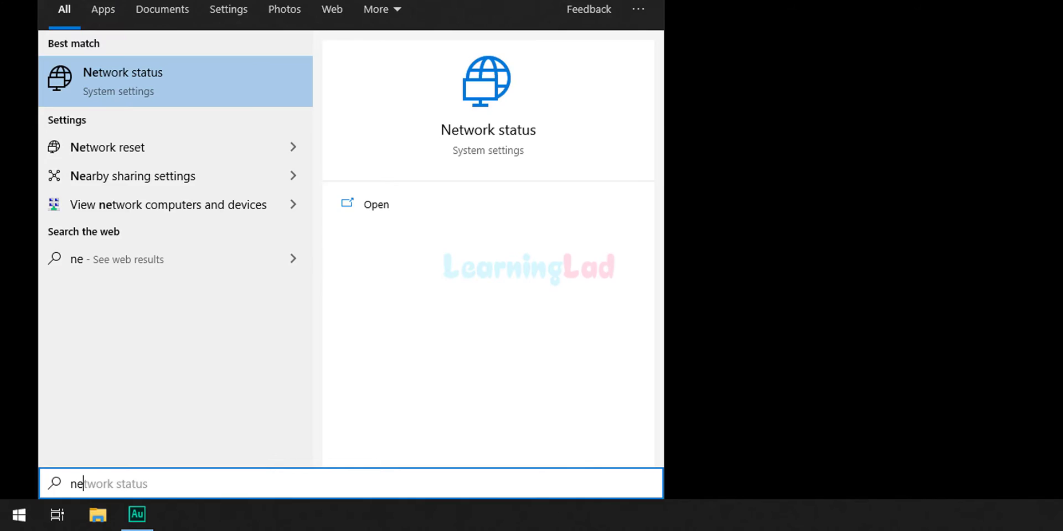
pyautogui.write('twork se')
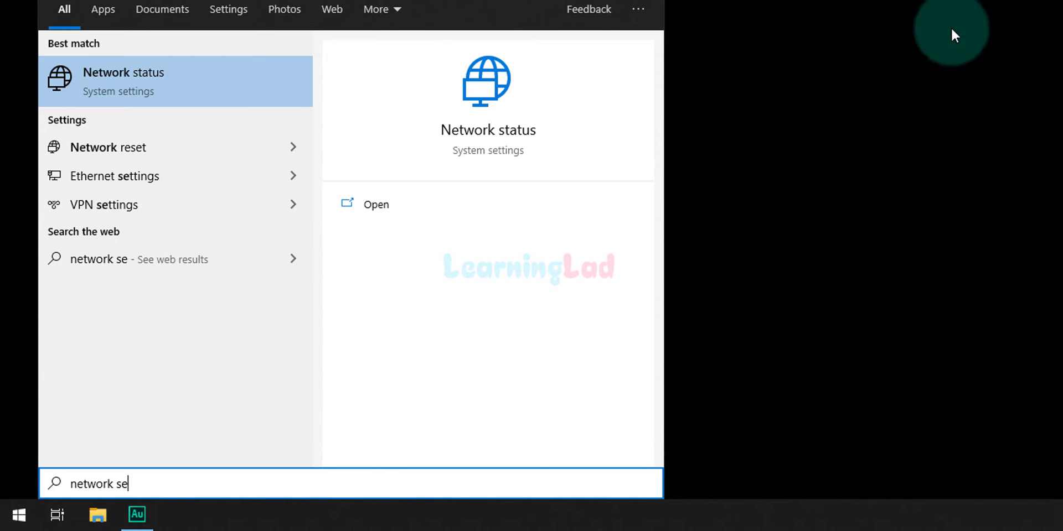
pyautogui.click(210, 67)
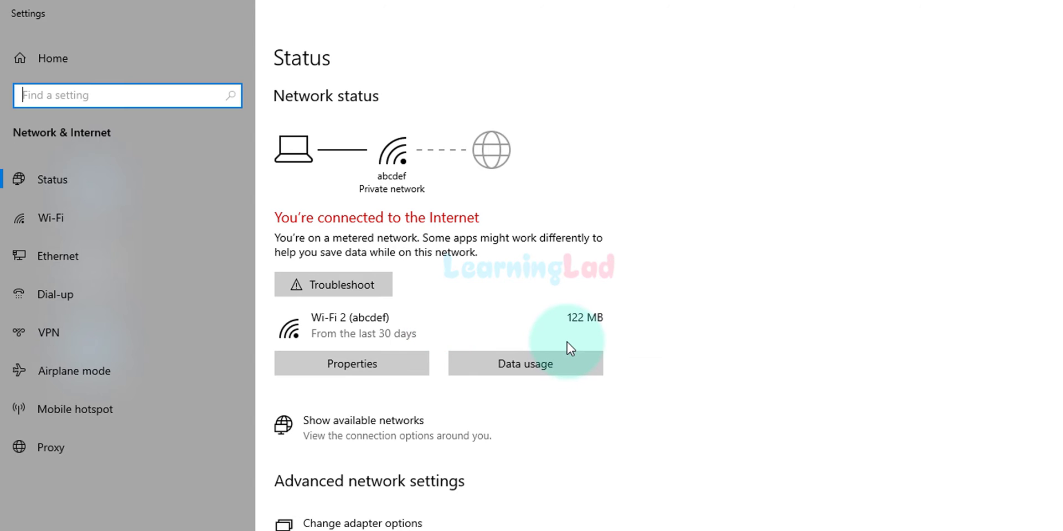
# Look up the computer's IPv4 address in the properties of the abcdef Wi-Fi connection and highlight it
pyautogui.click(393, 370)
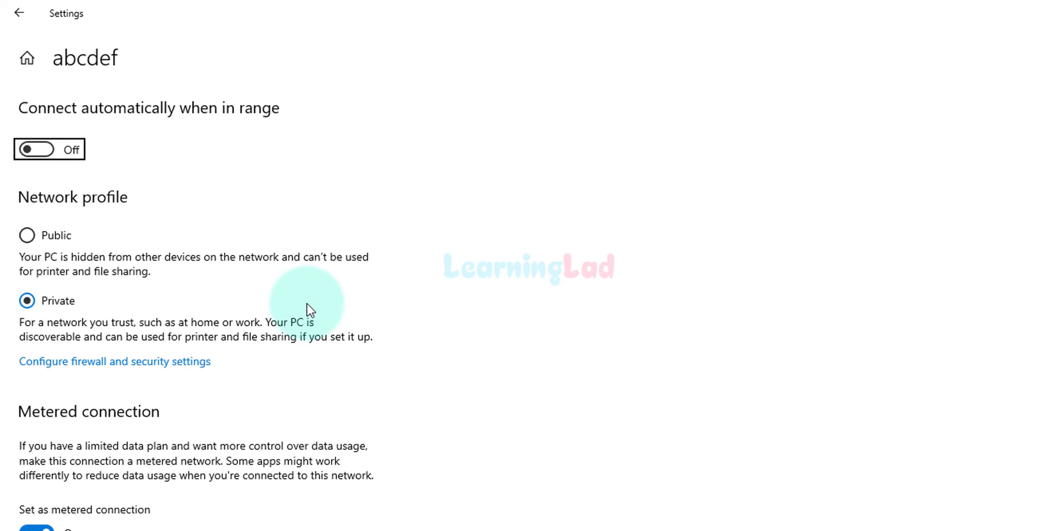
pyautogui.scroll(-5, 649, 317)
pyautogui.scroll(-3, 649, 318)
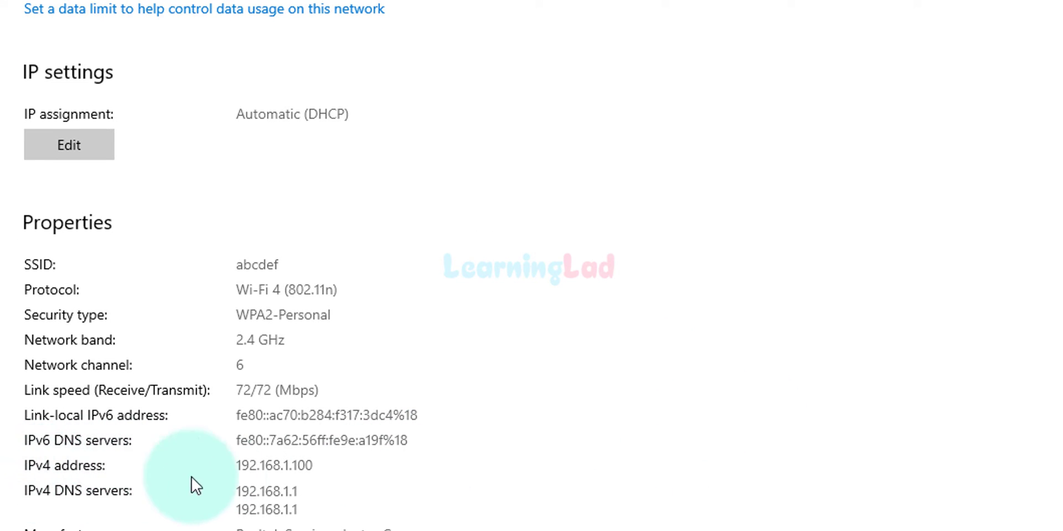
pyautogui.moveTo(332, 467); pyautogui.dragTo(226, 467)
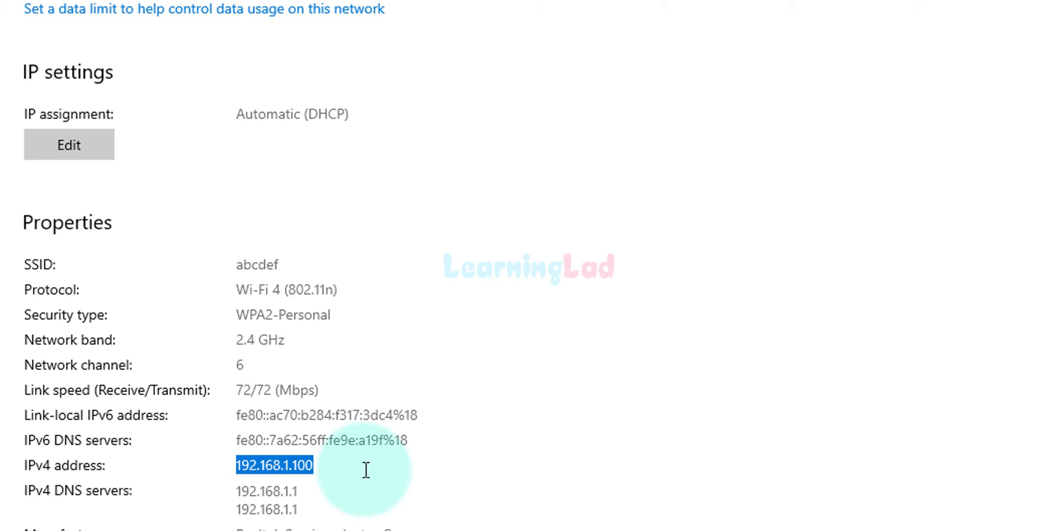
pyautogui.click(344, 523)
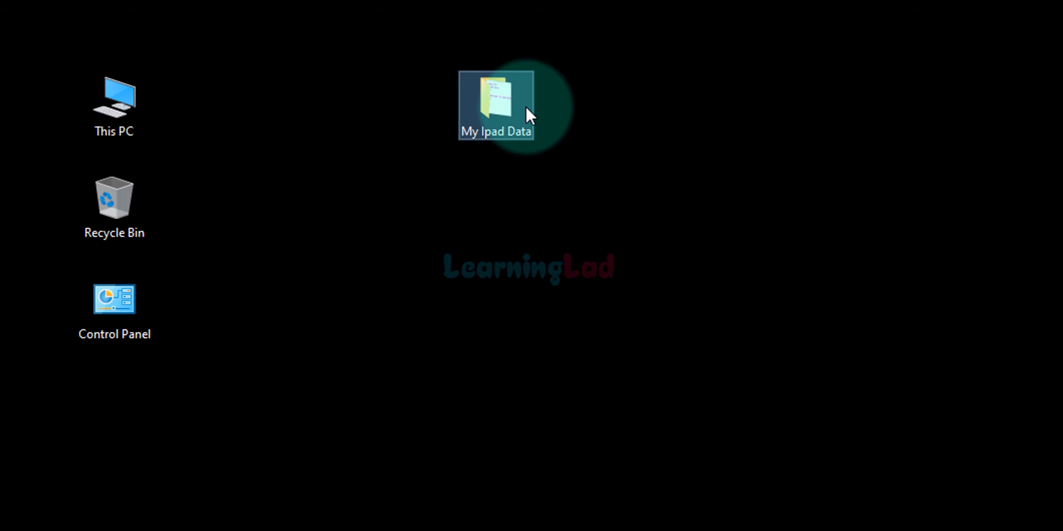
pyautogui.moveTo(526, 109)
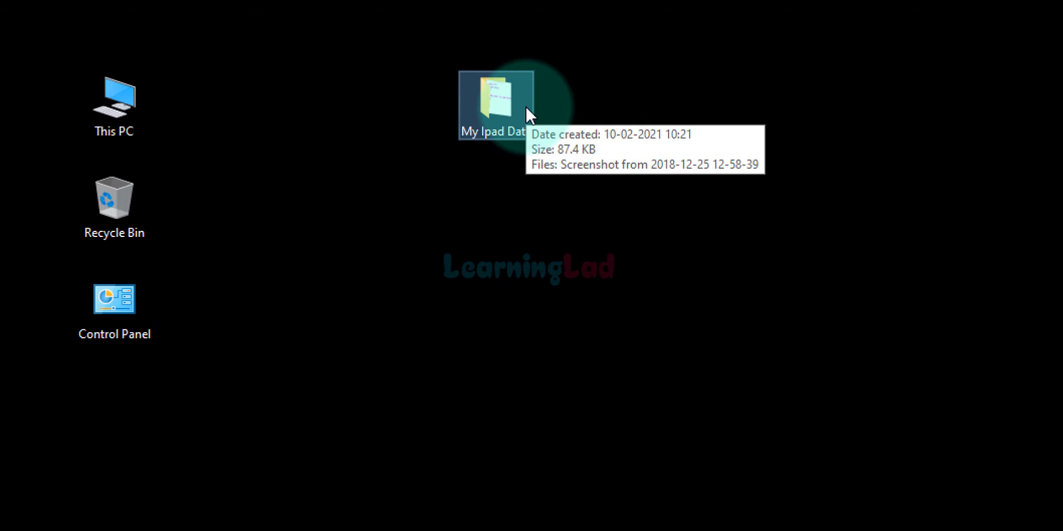
pyautogui.click(905, 287)
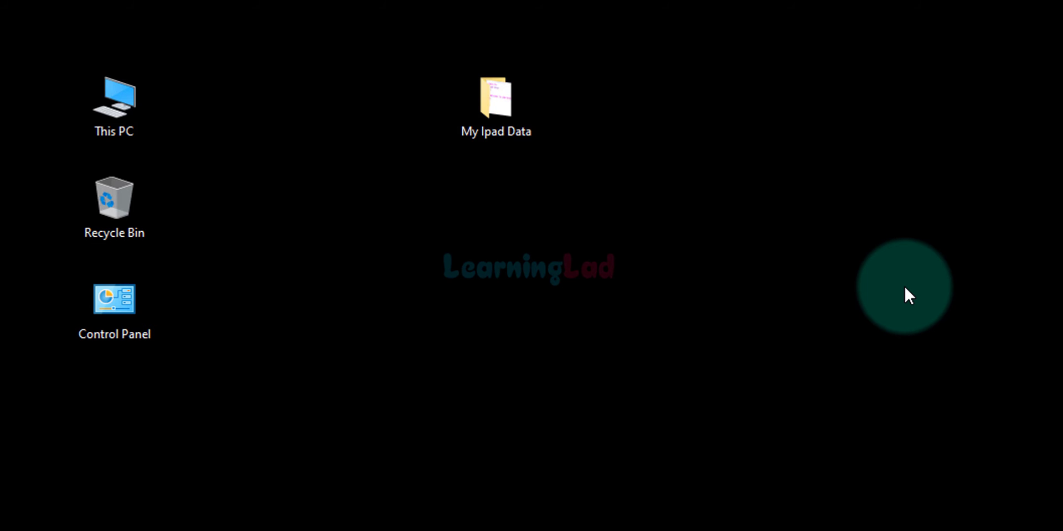